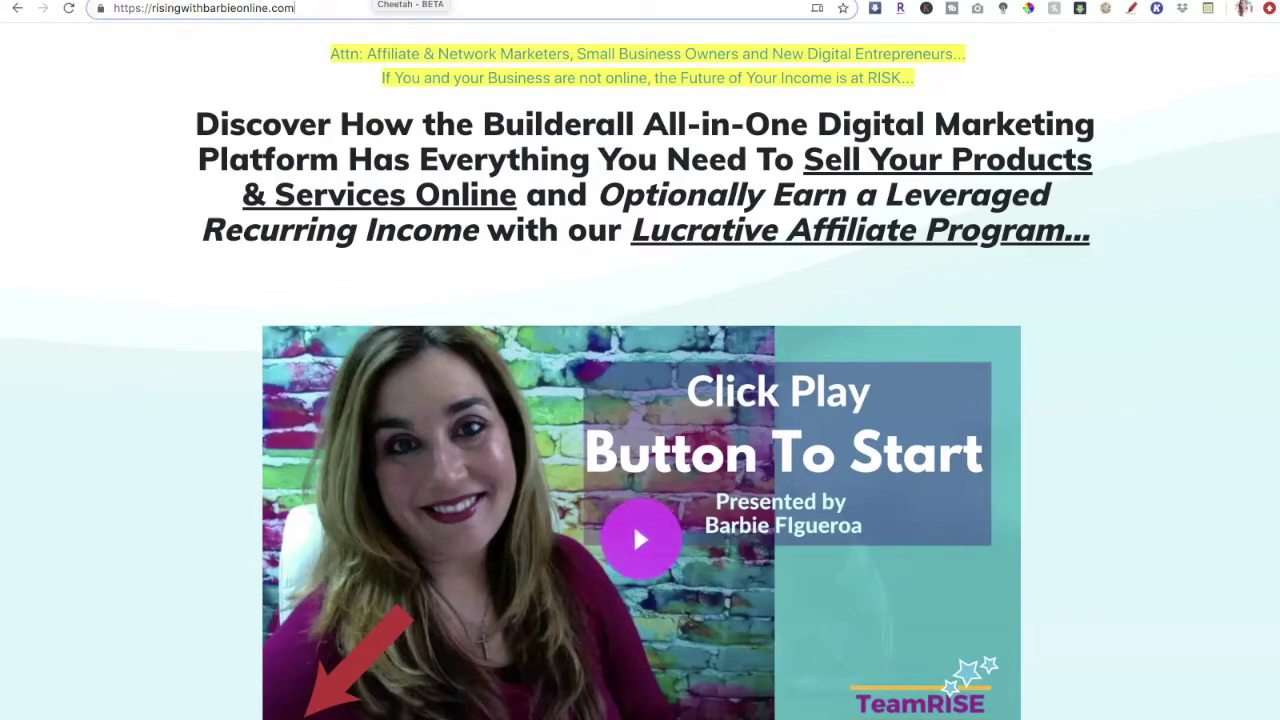
Switch to the Cheetah site list, search it for "rising" and look through the published sites.
left_click(410, 1)
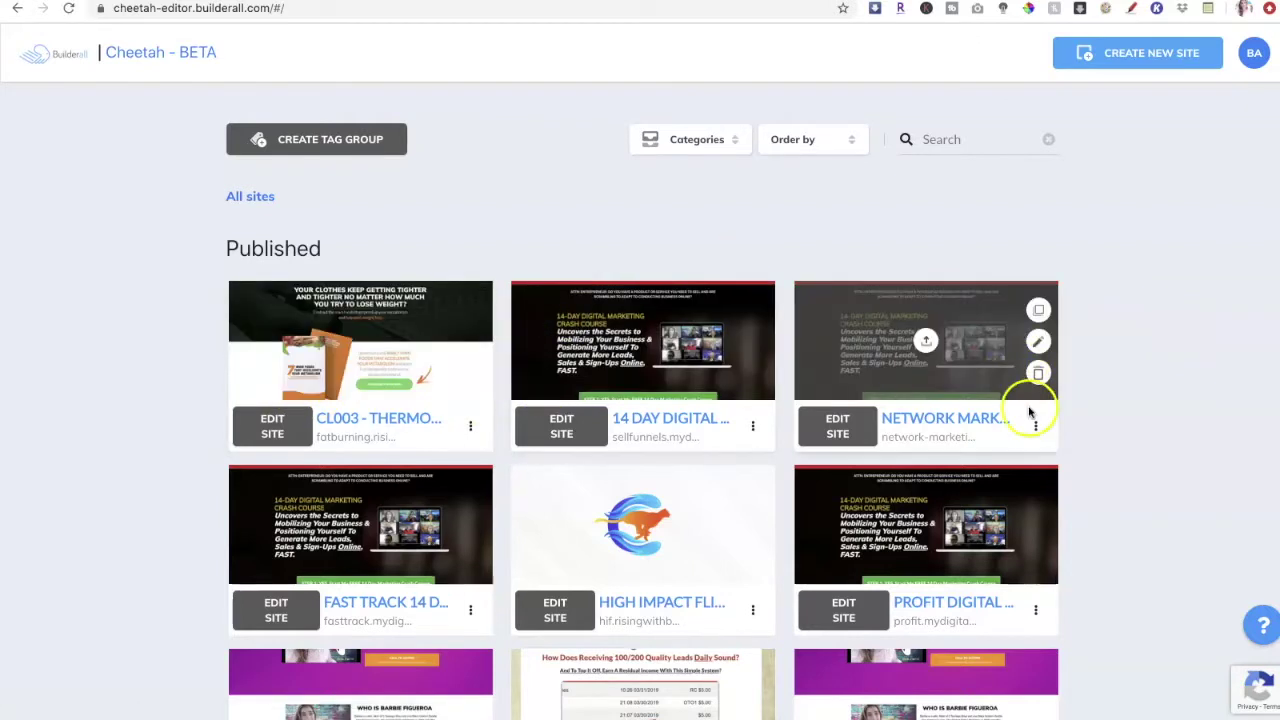
left_click(988, 141)
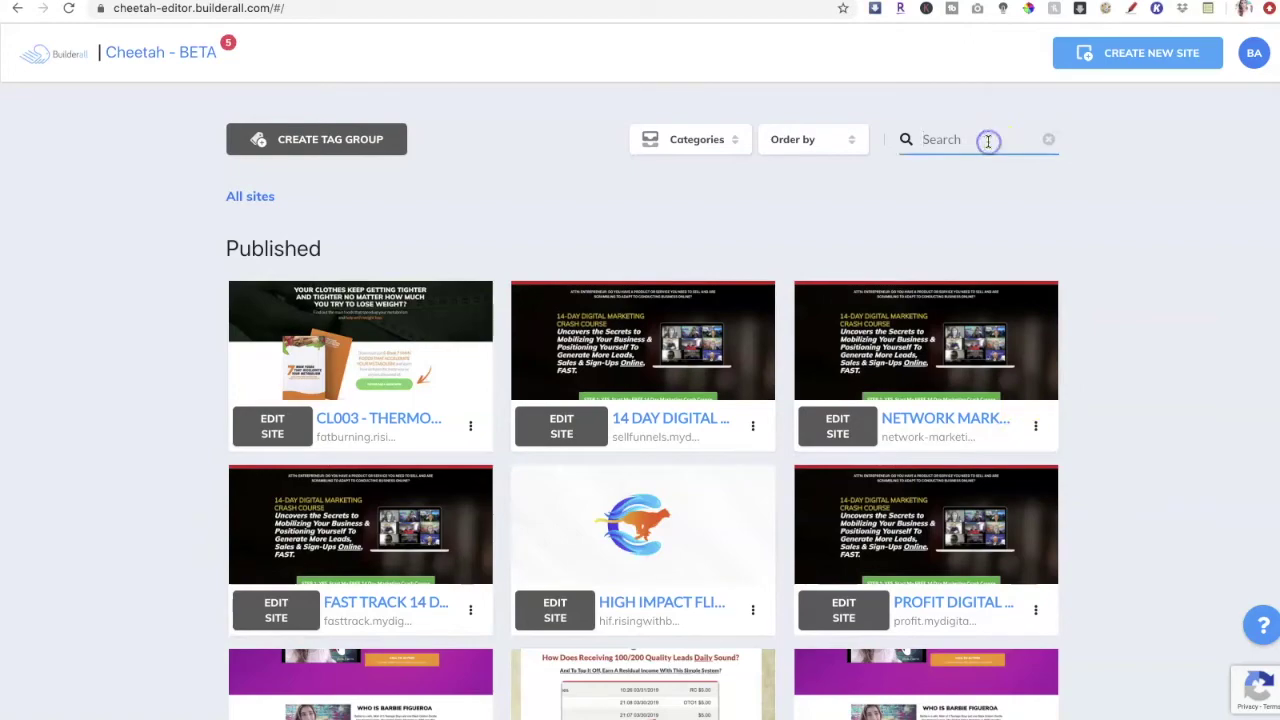
type("rising")
key("Return")
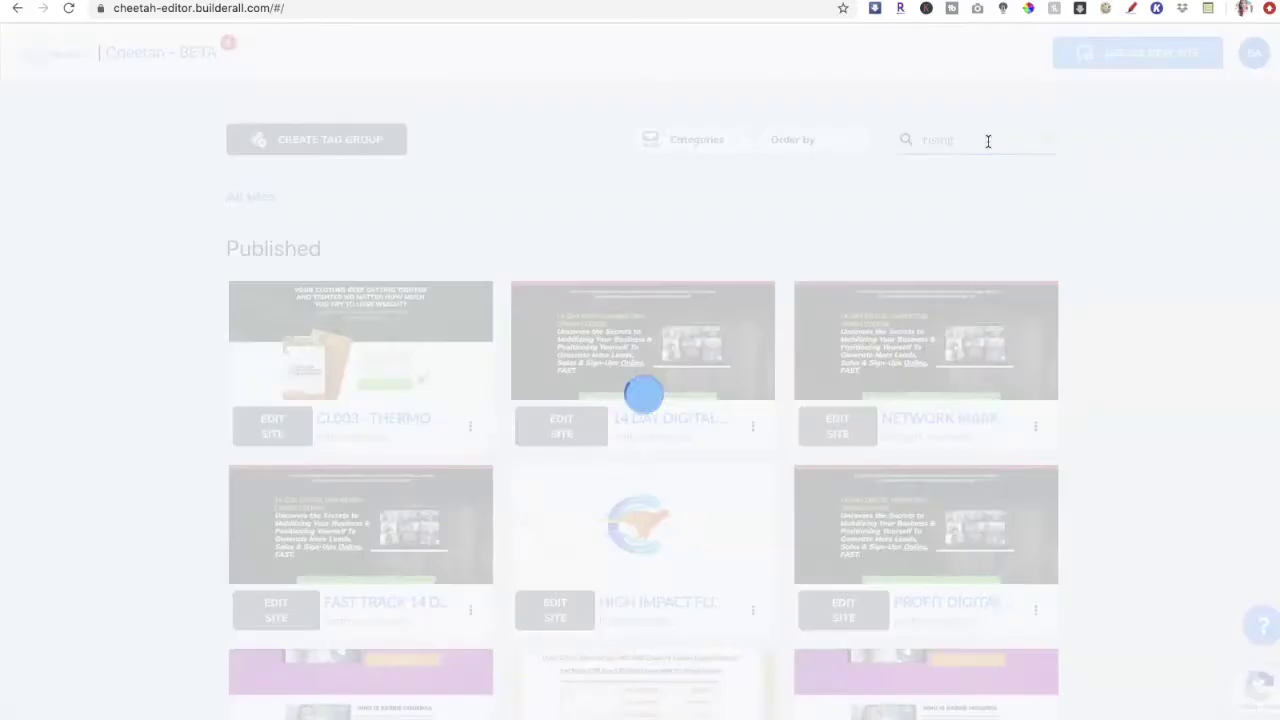
scroll(1088, 263, "down", 2)
scroll(1088, 263, "up", 2)
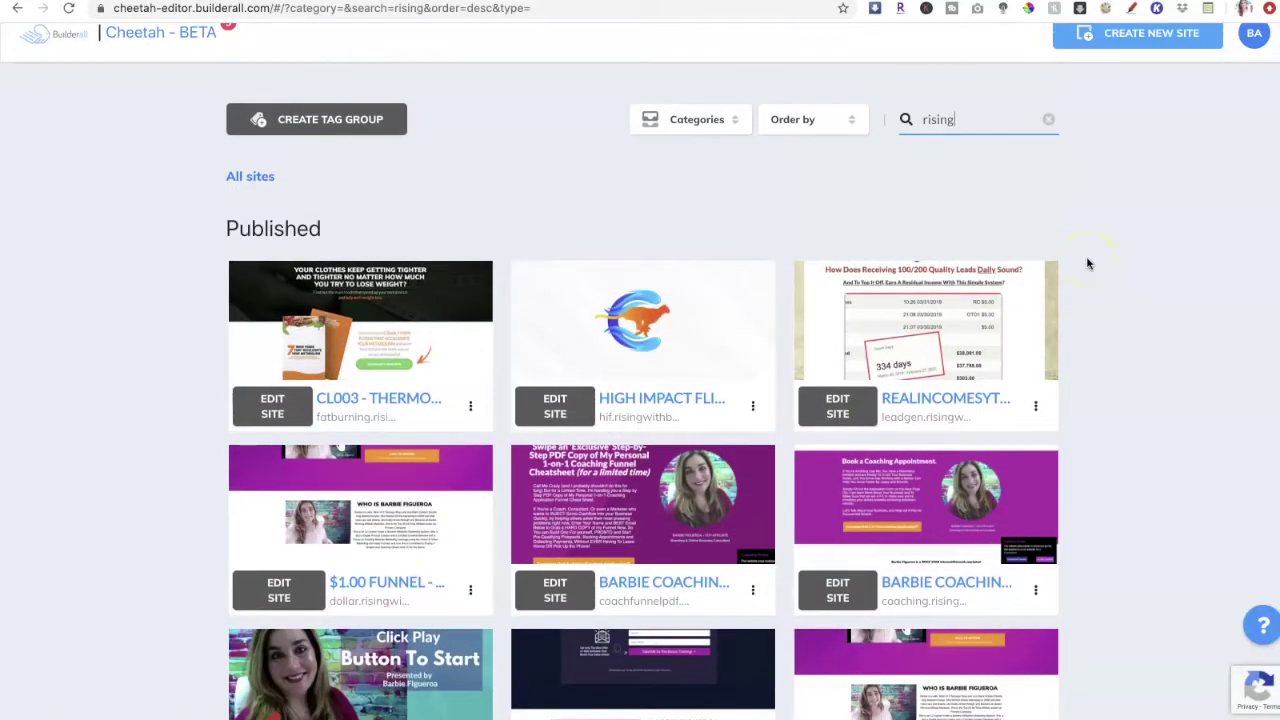
scroll(1088, 263, "down", 1)
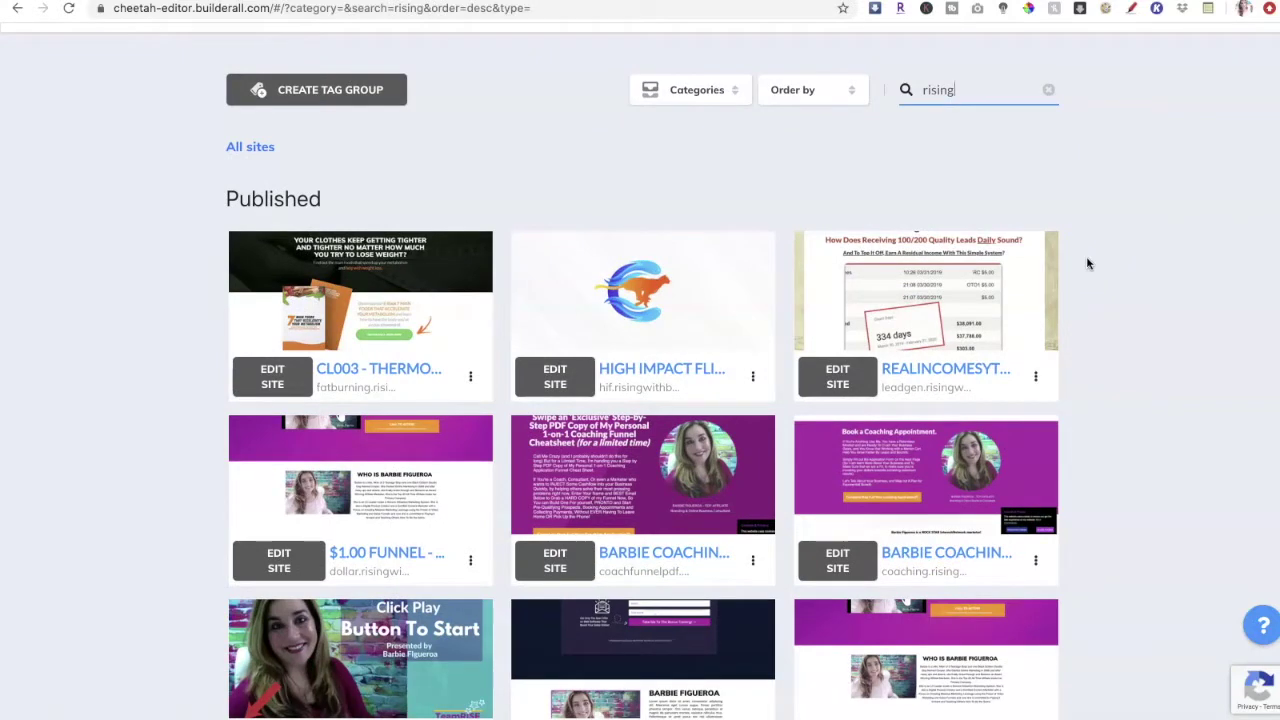
scroll(126, 411, "down", 2)
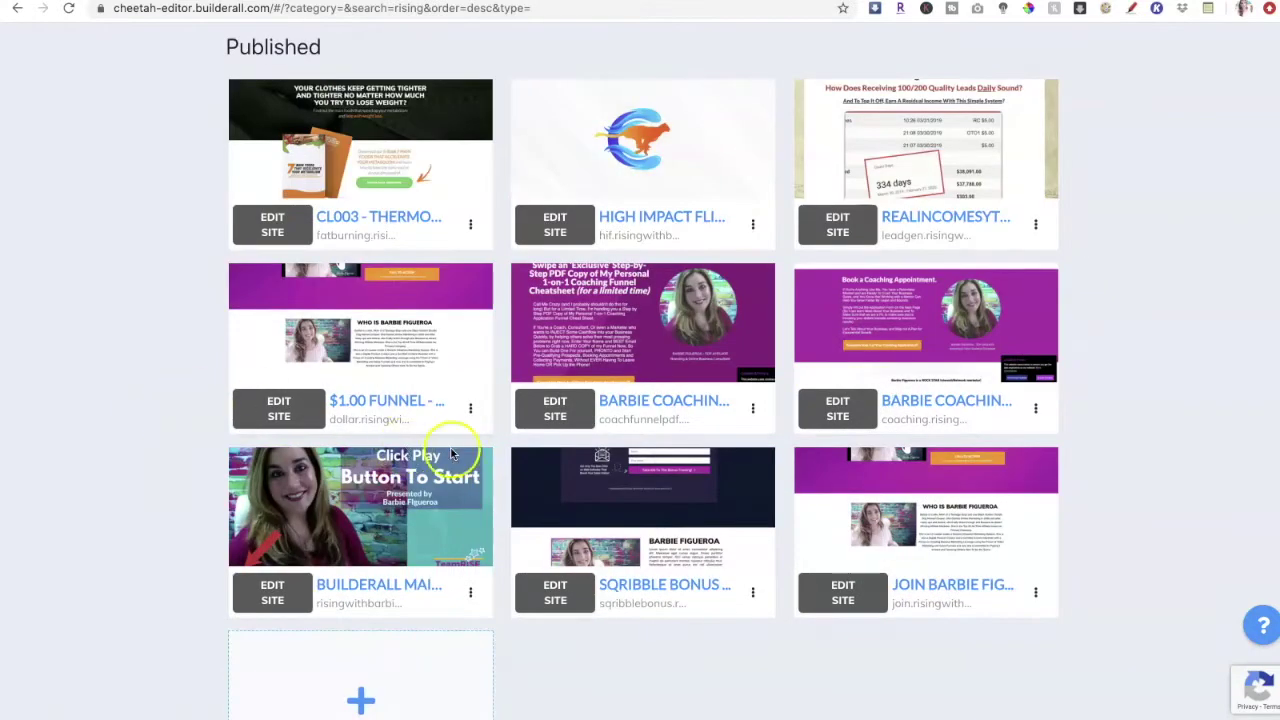
View the live website of the $1.00 Funnel site and highlight its subdomain in the address.
left_click(470, 413)
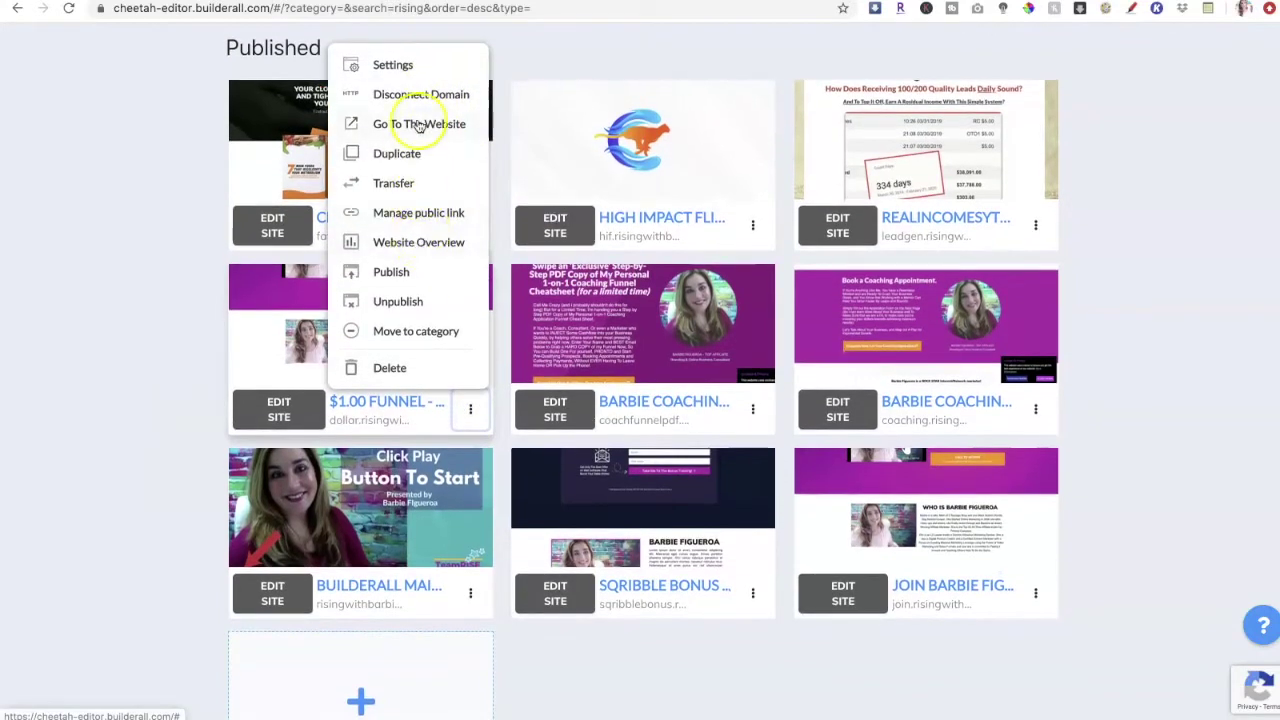
left_click(418, 124)
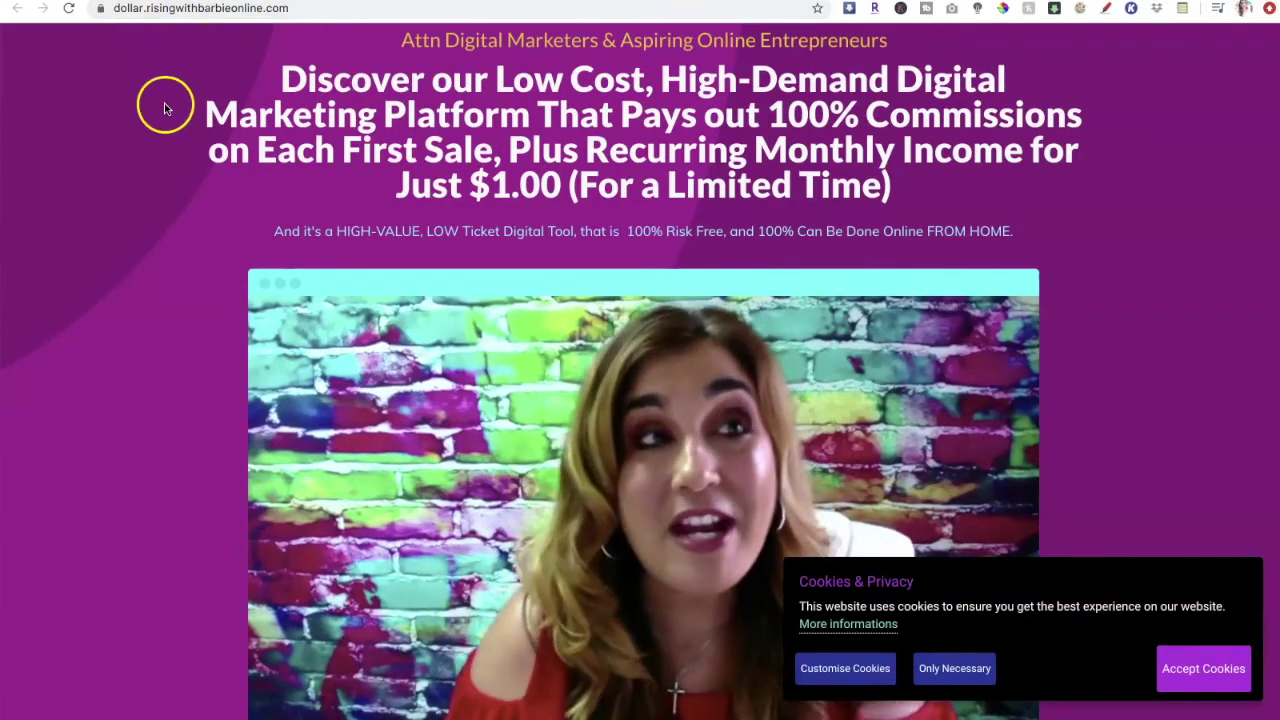
left_click_drag(112, 8, 146, 8)
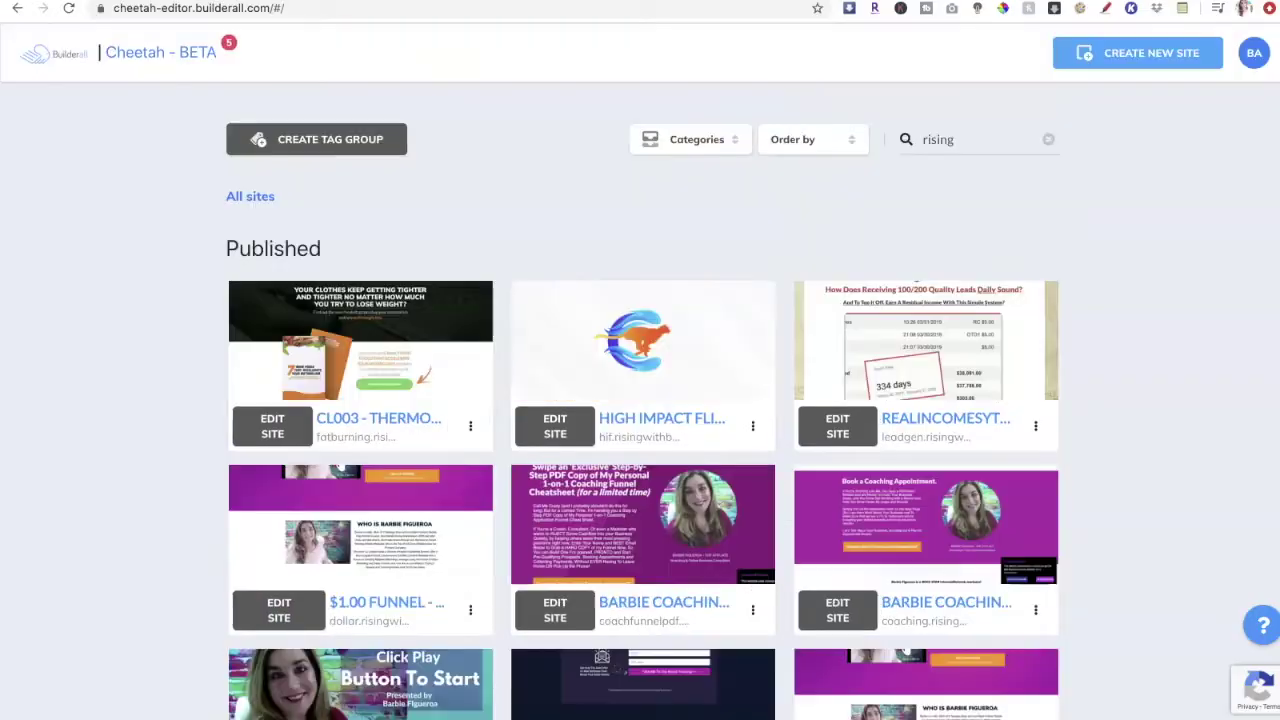
View the live website of the CL003 weight-loss e-book site and highlight the "fatburning" subdomain in its address.
left_click(307, 437)
left_click(470, 428)
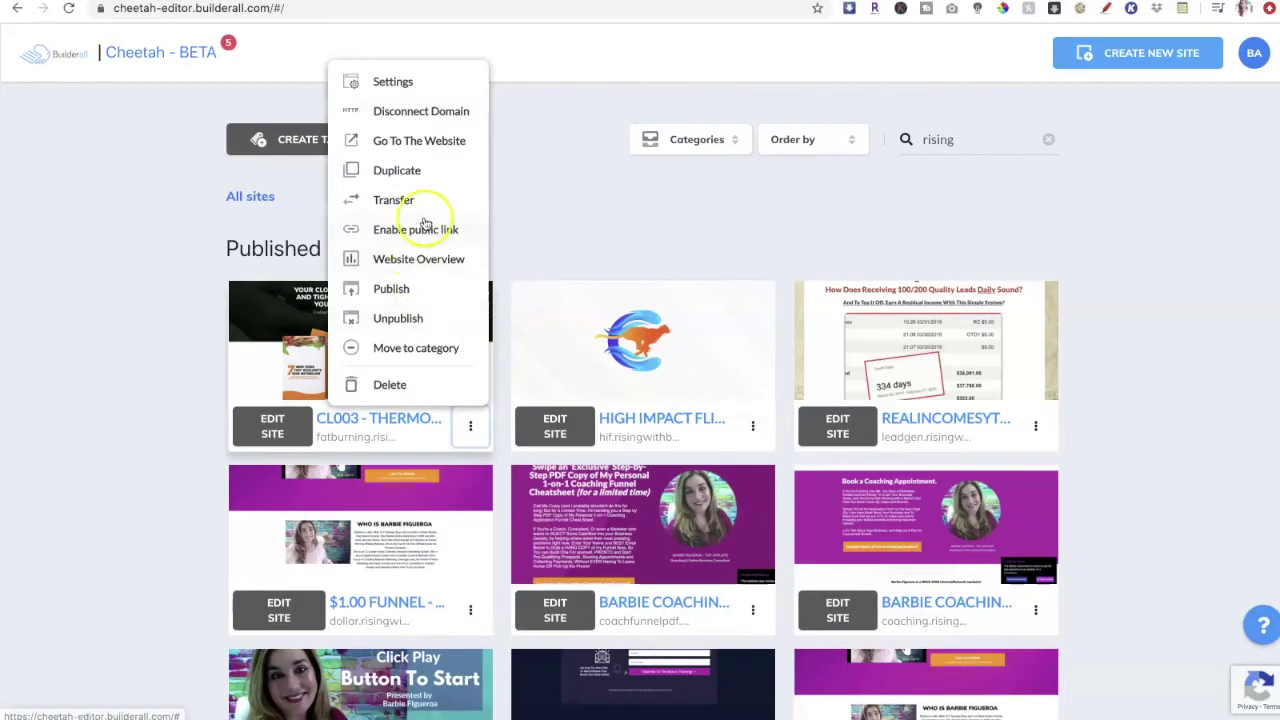
left_click(430, 145)
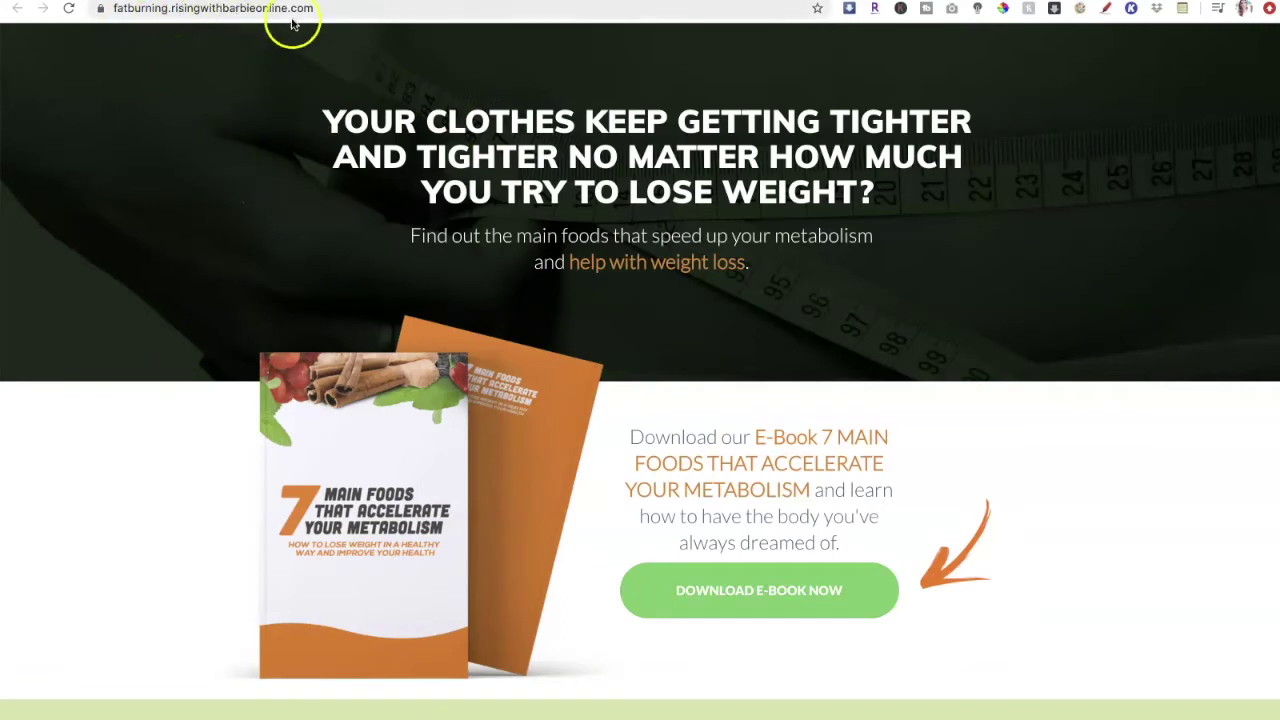
double_click(168, 9)
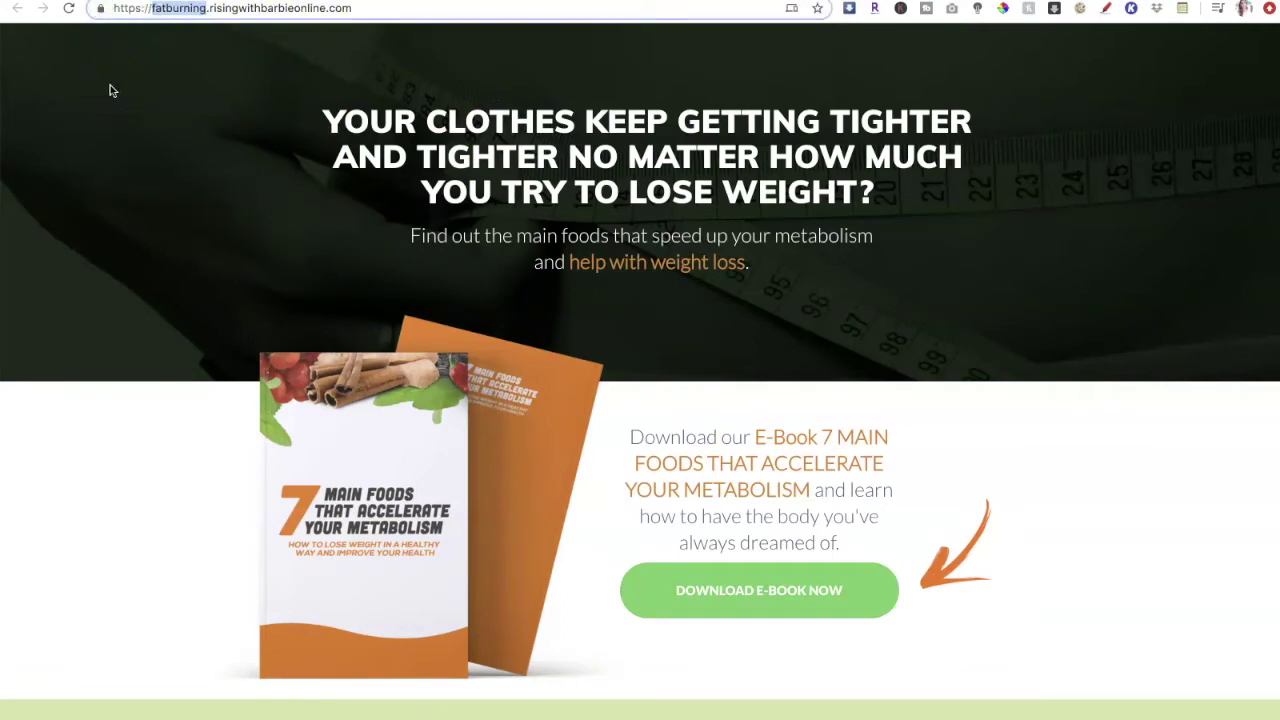
left_click(163, 117)
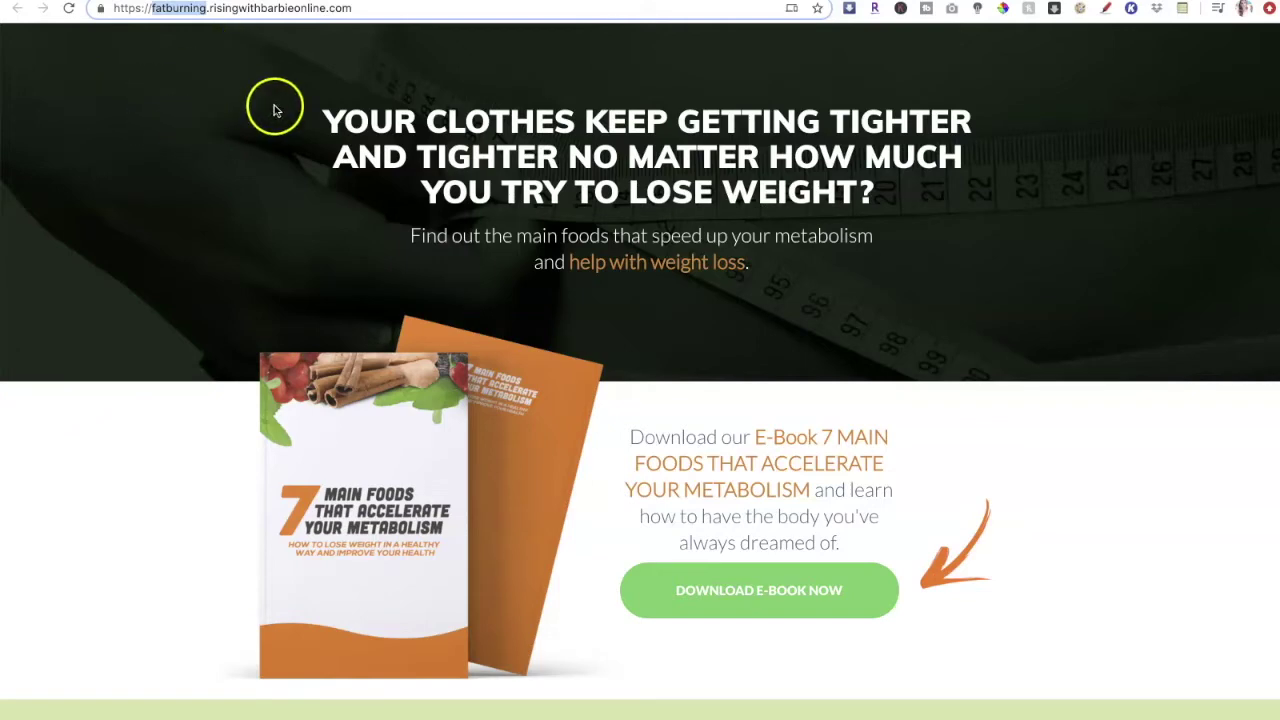
View the live coaching appointment website and highlight its main domain and the "coaching" subdomain in the address.
key("ctrl+Tab")
scroll(1143, 357, "down", 2)
left_click(1041, 420)
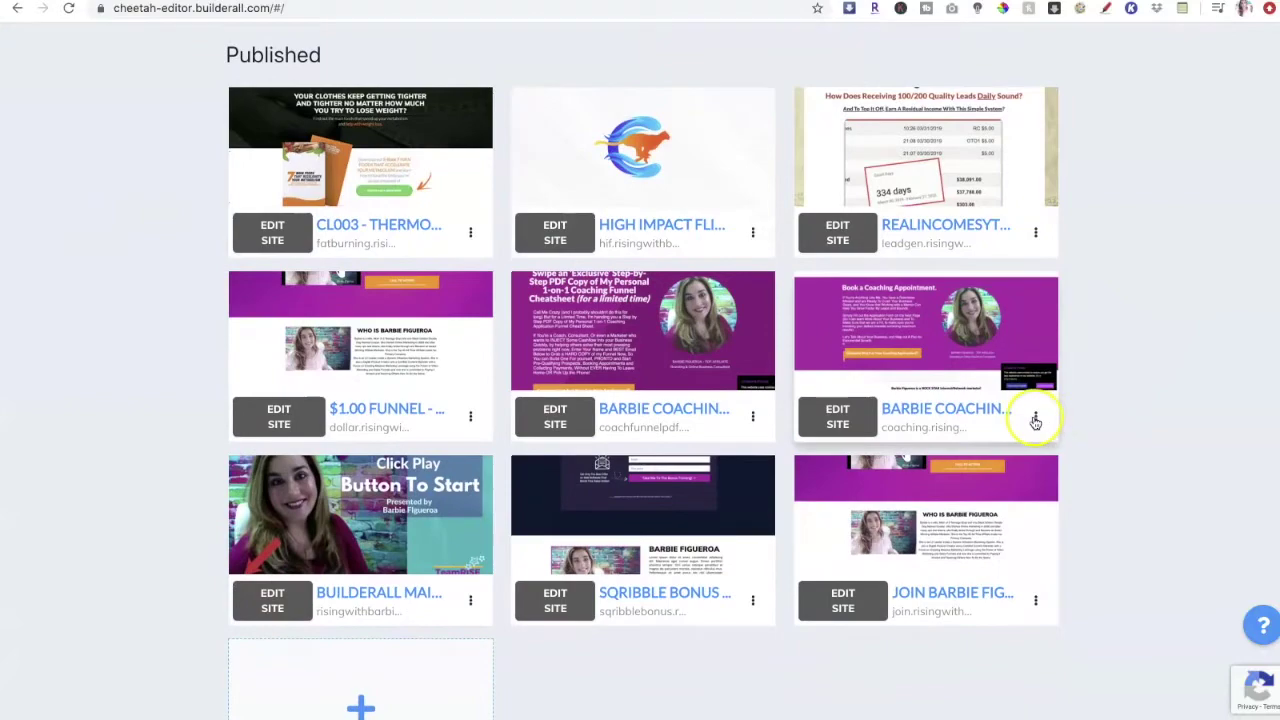
left_click(1035, 418)
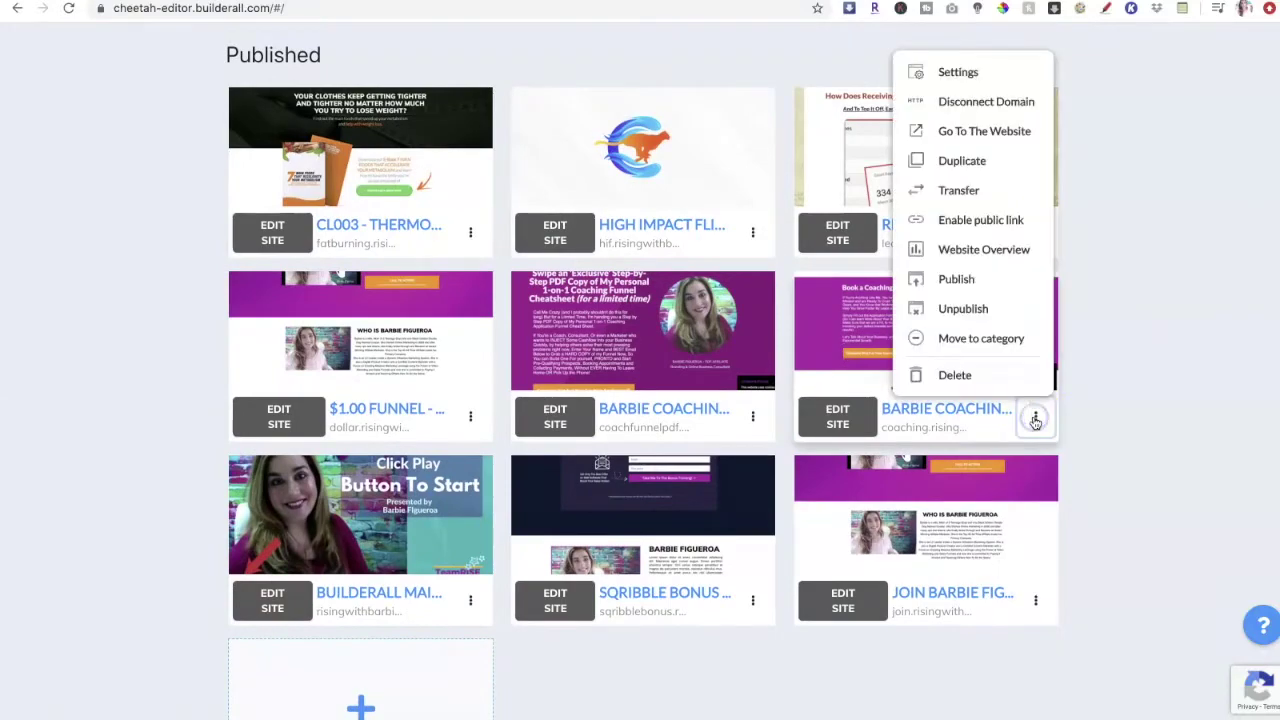
left_click(988, 131)
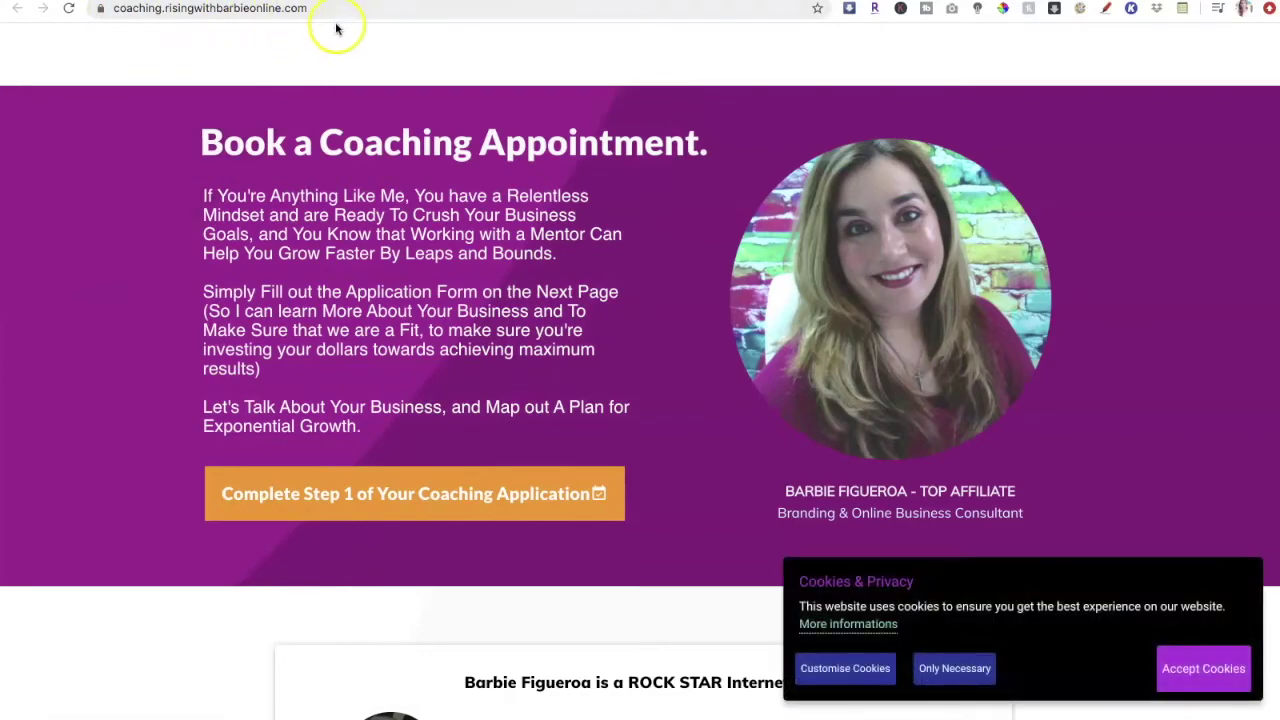
left_click_drag(165, 8, 340, 8)
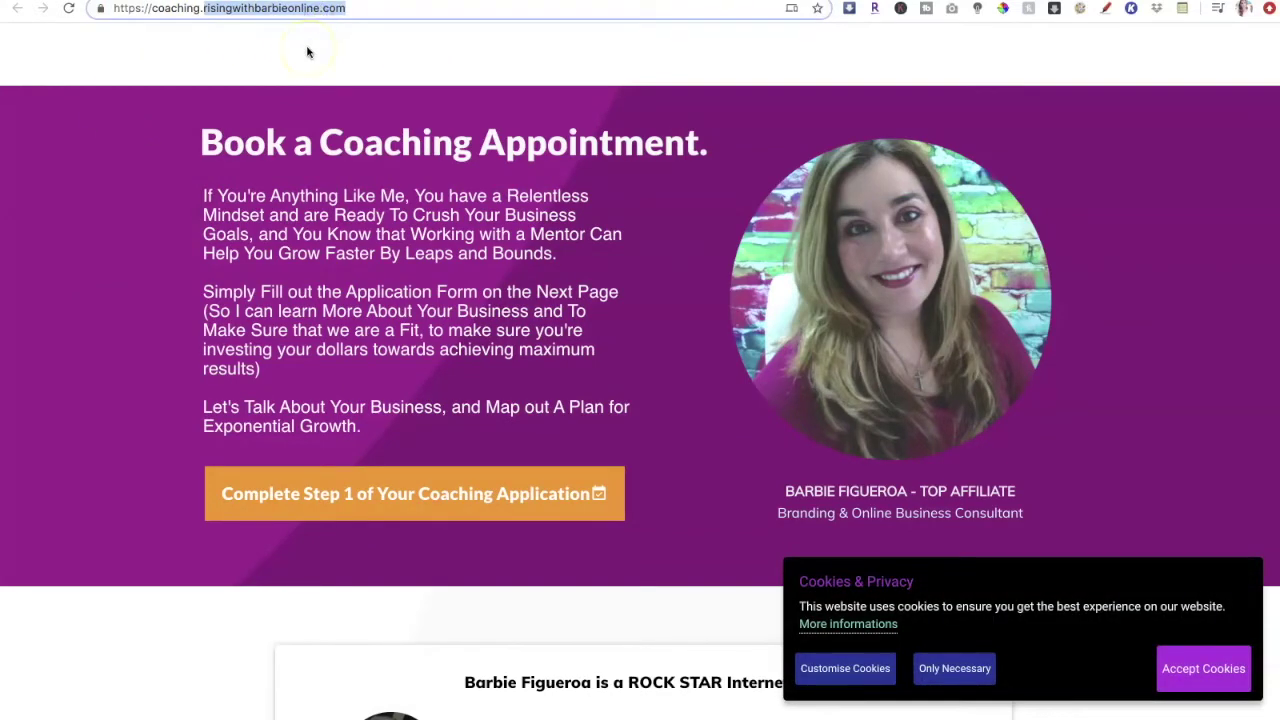
left_click(171, 9)
double_click(171, 9)
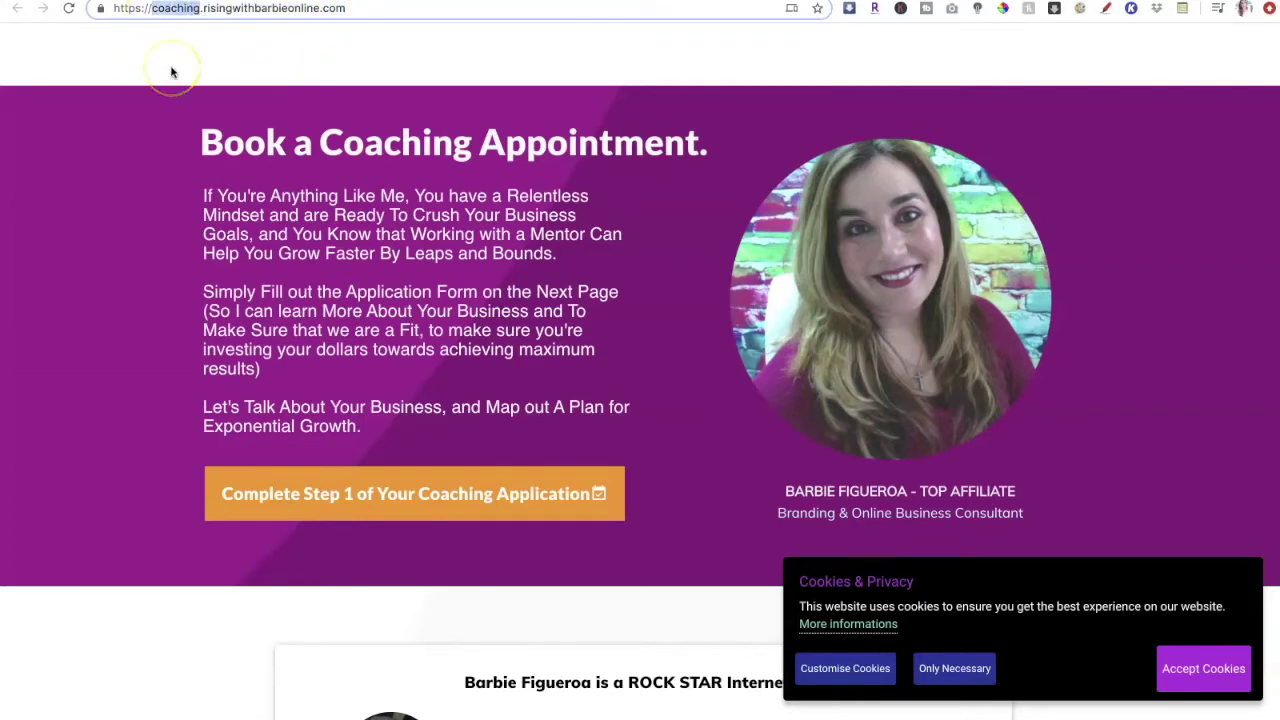
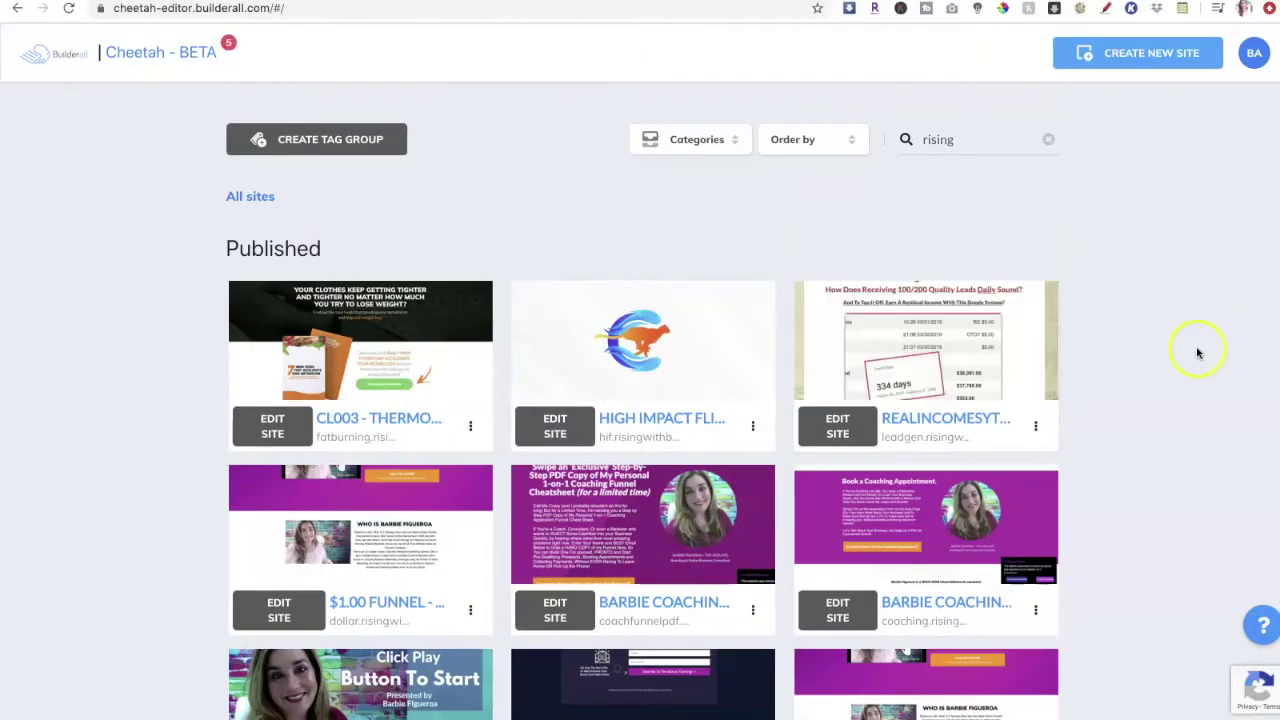
Reload the site list to clear the "rising" search filter.
scroll(1180, 344, "down", 3)
scroll(1180, 344, "down", 2)
scroll(1180, 344, "up", 2)
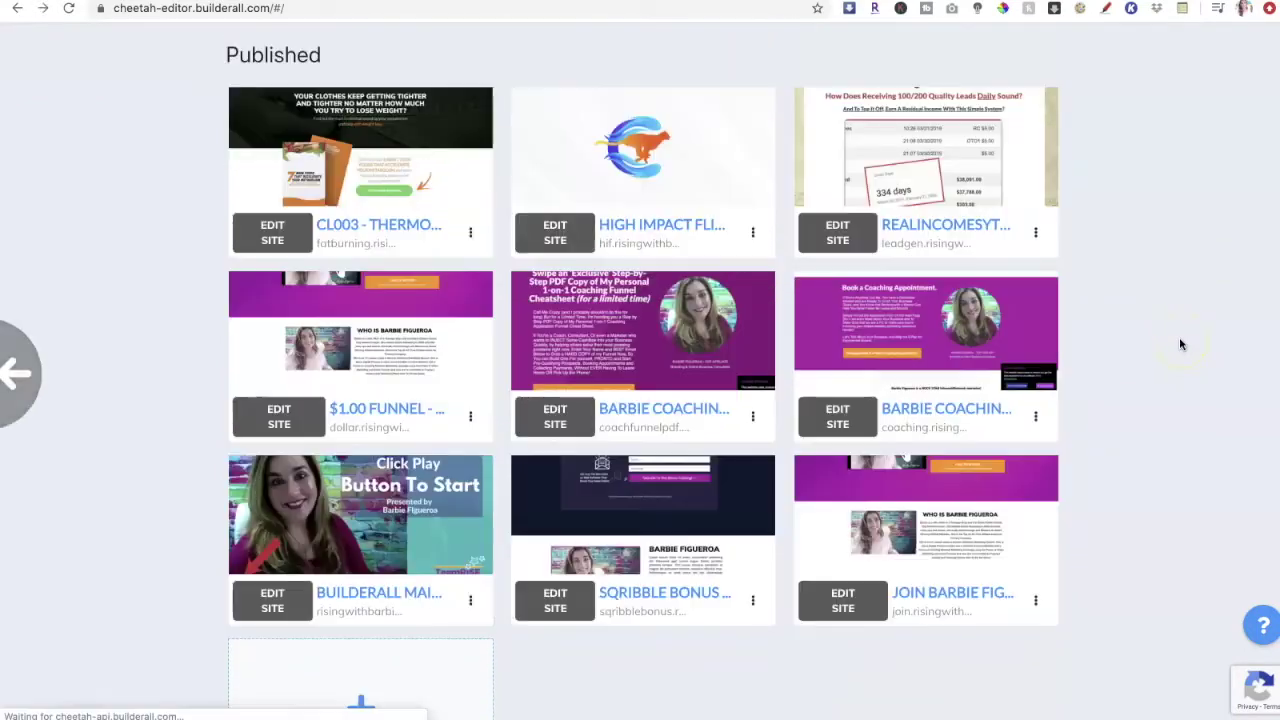
scroll(1180, 344, "down", 2)
scroll(1179, 344, "down", 5)
scroll(1179, 344, "up", 5)
scroll(1179, 344, "up", 3)
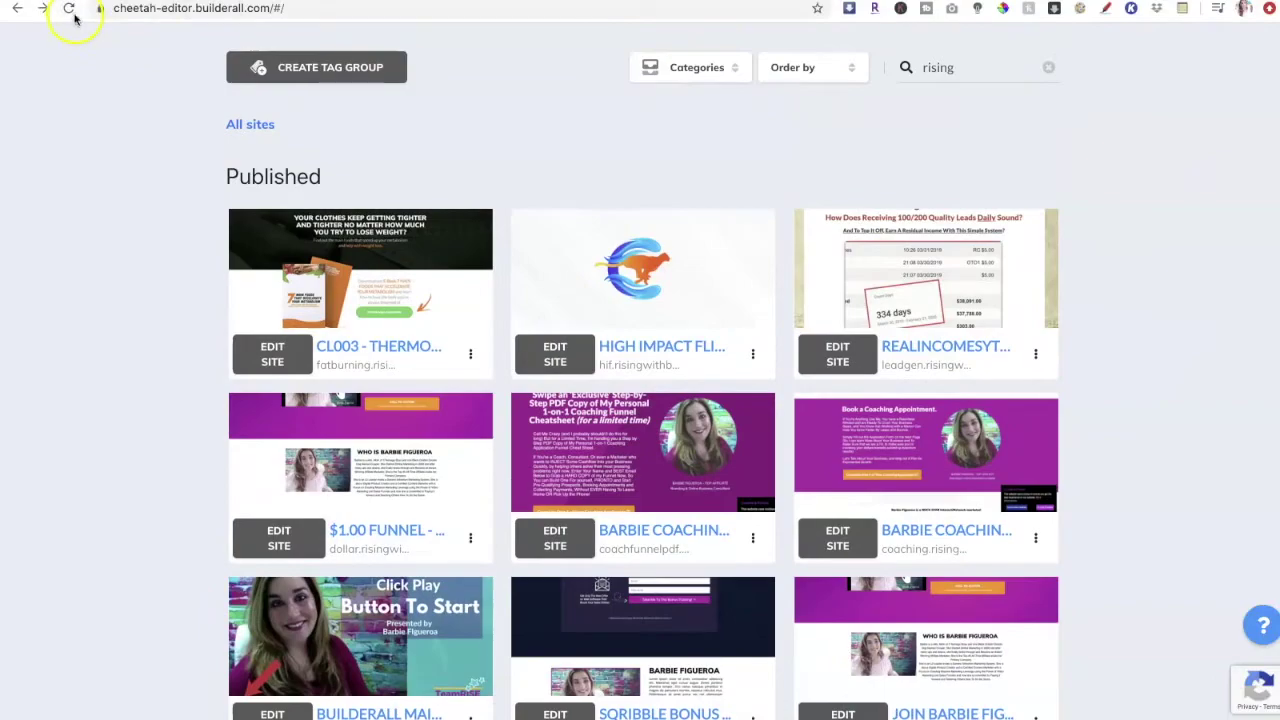
left_click(68, 10)
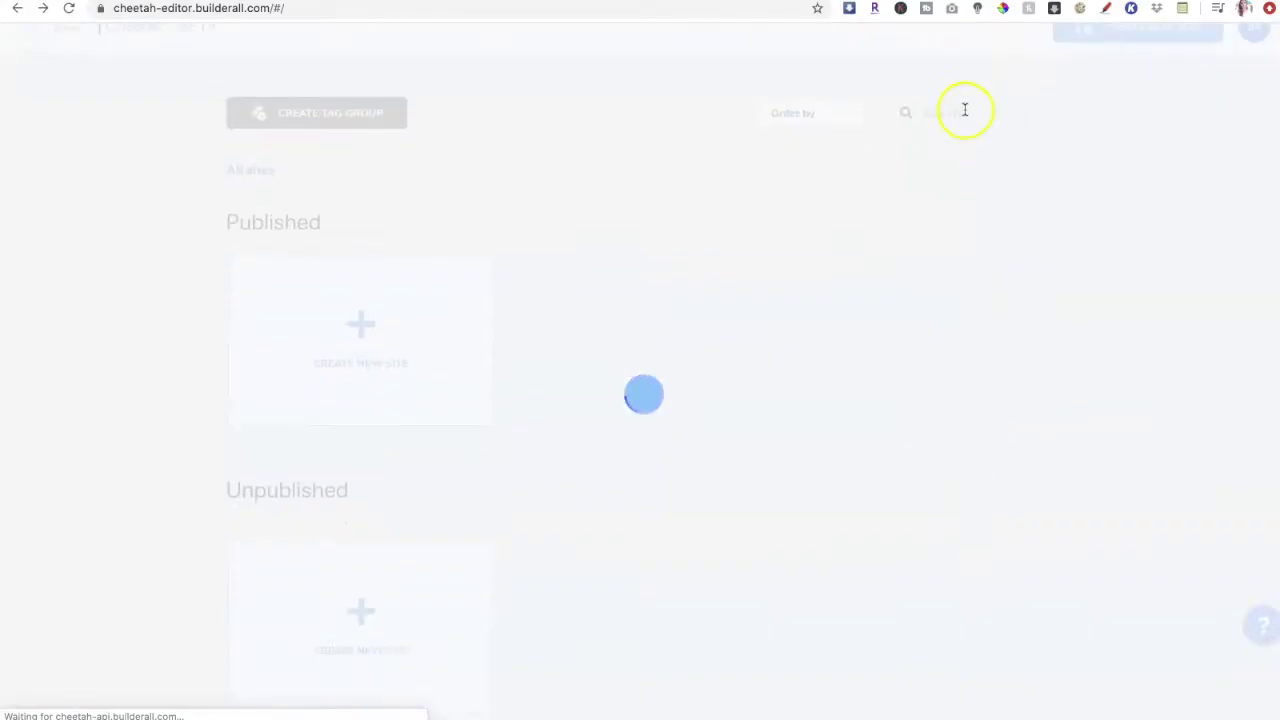
Connect the unpublished CL002 success site to the domain successaffiliate.risingwithbarbieonline.com.
scroll(1127, 180, "down", 8)
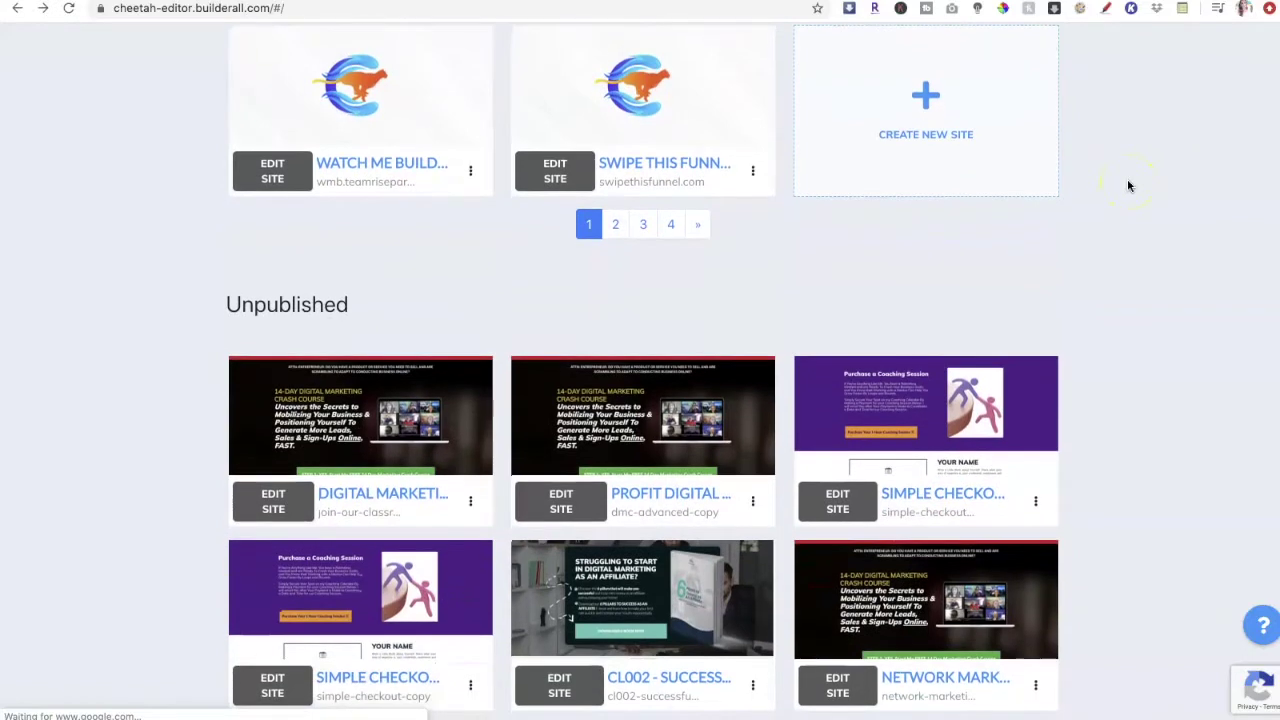
scroll(1127, 186, "down", 1)
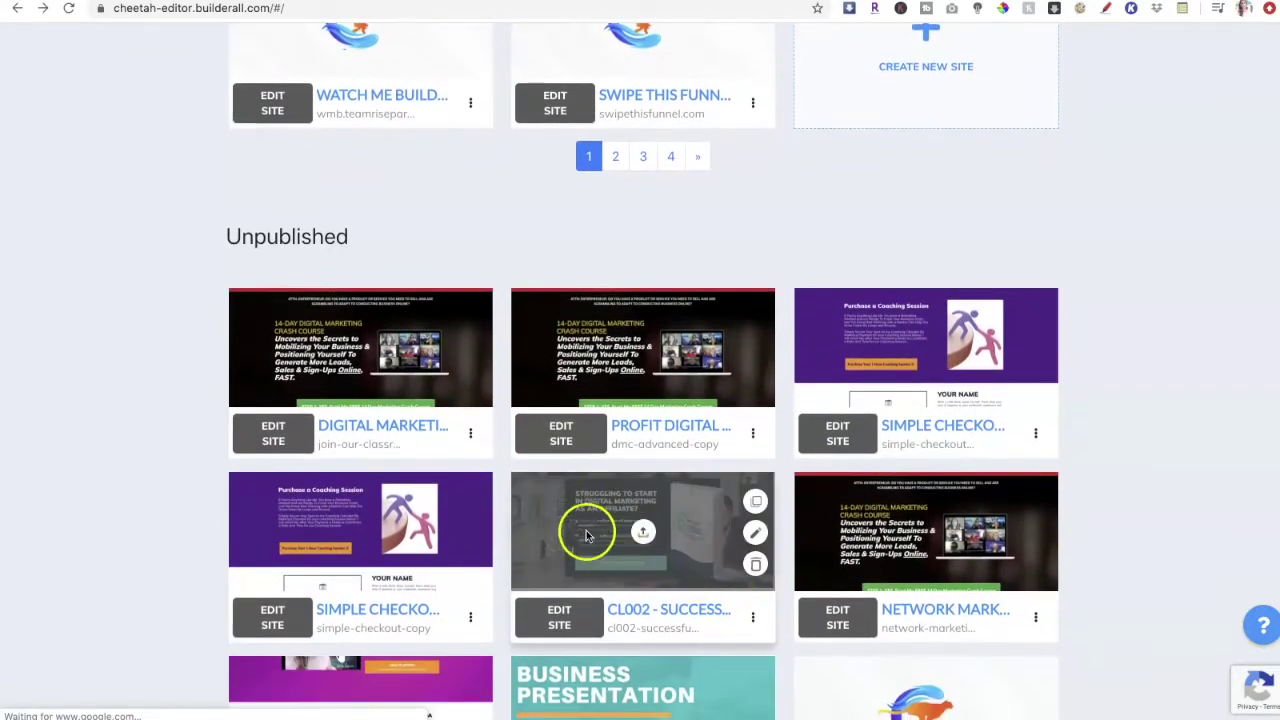
scroll(1134, 306, "down", 2)
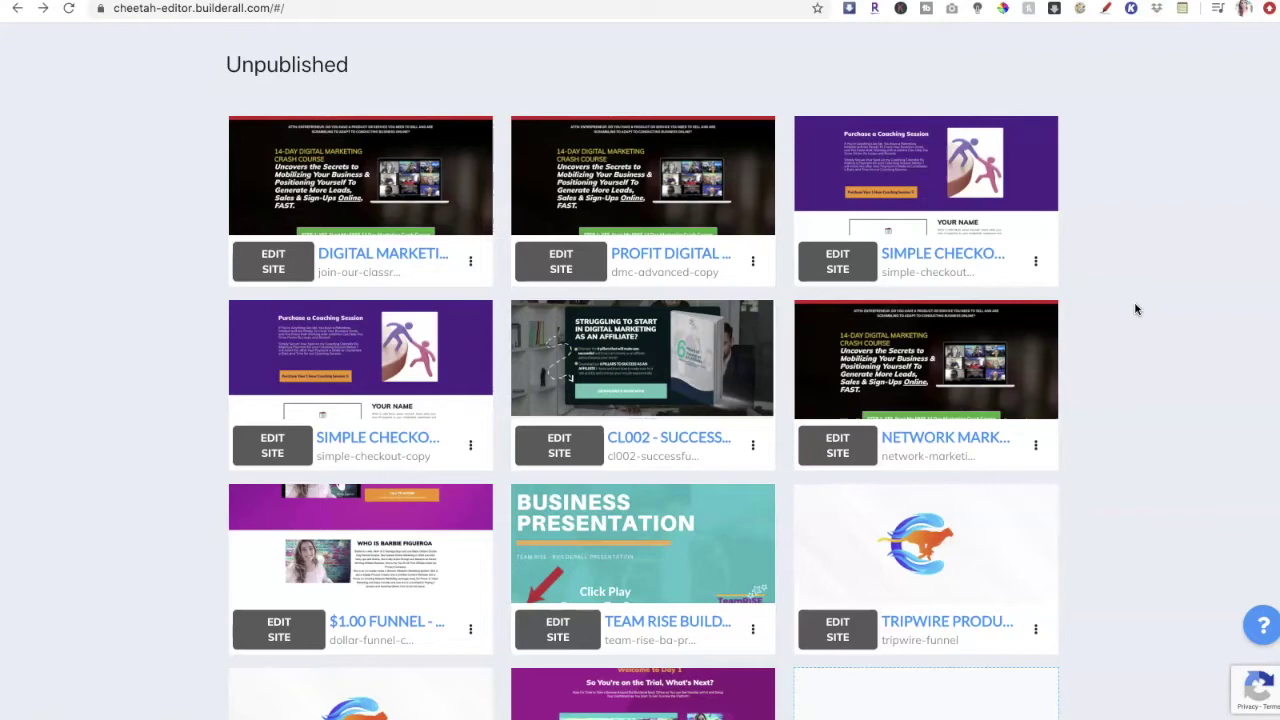
left_click(753, 447)
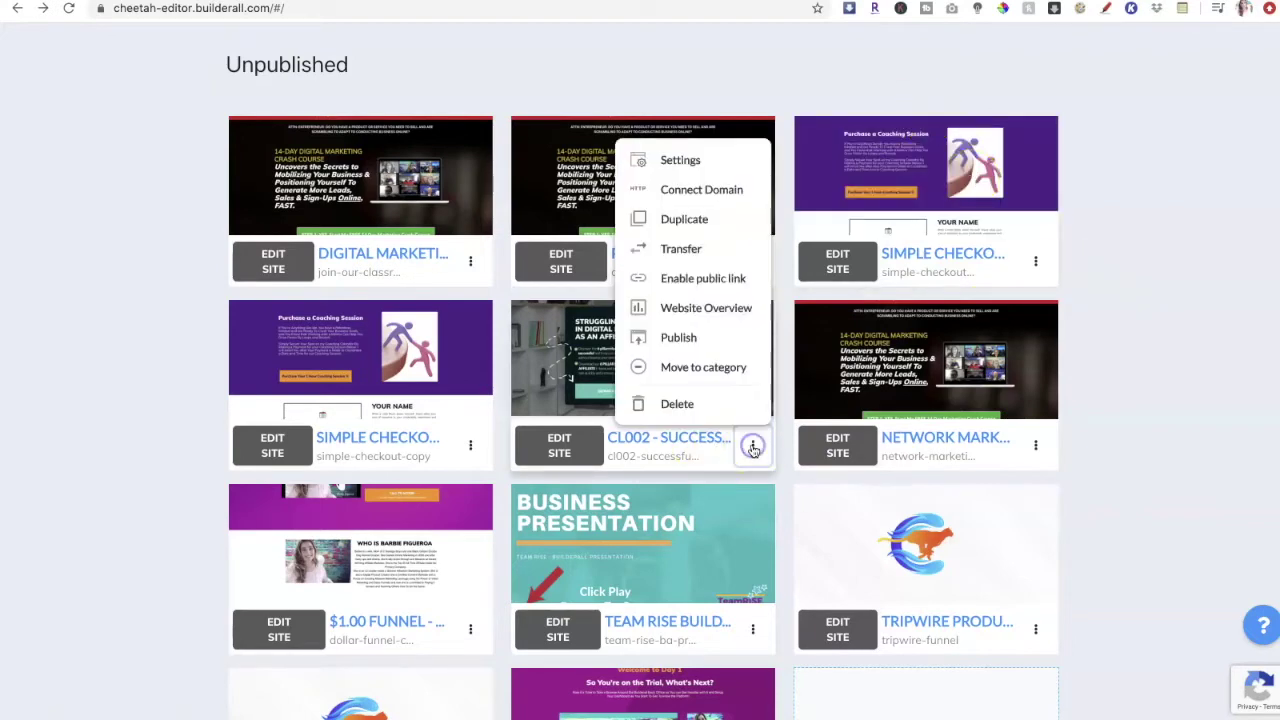
left_click(720, 190)
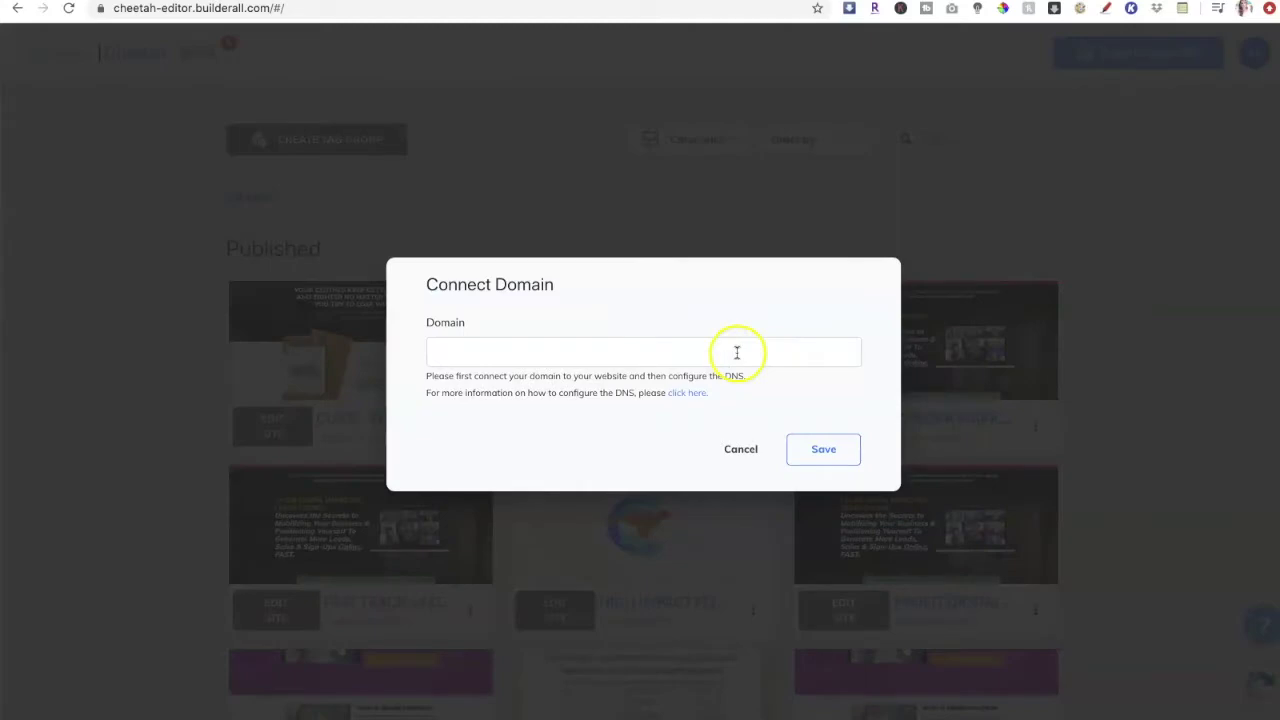
left_click(733, 351)
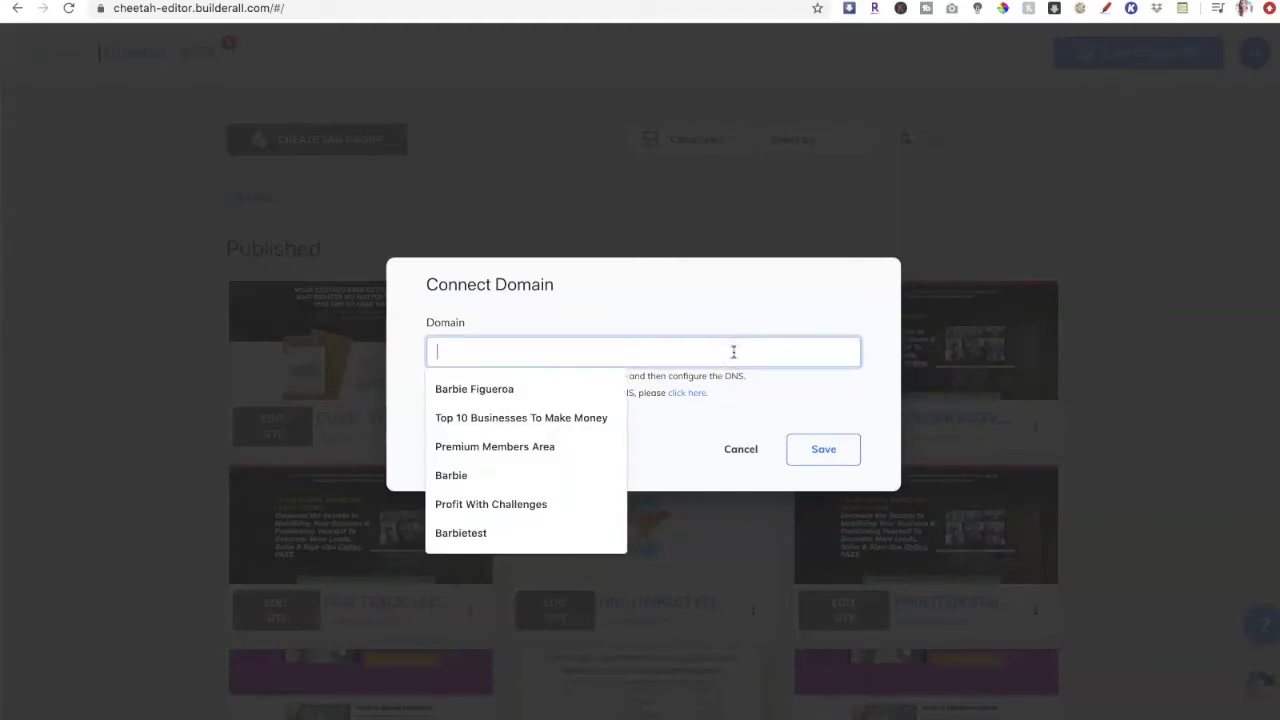
type("suu")
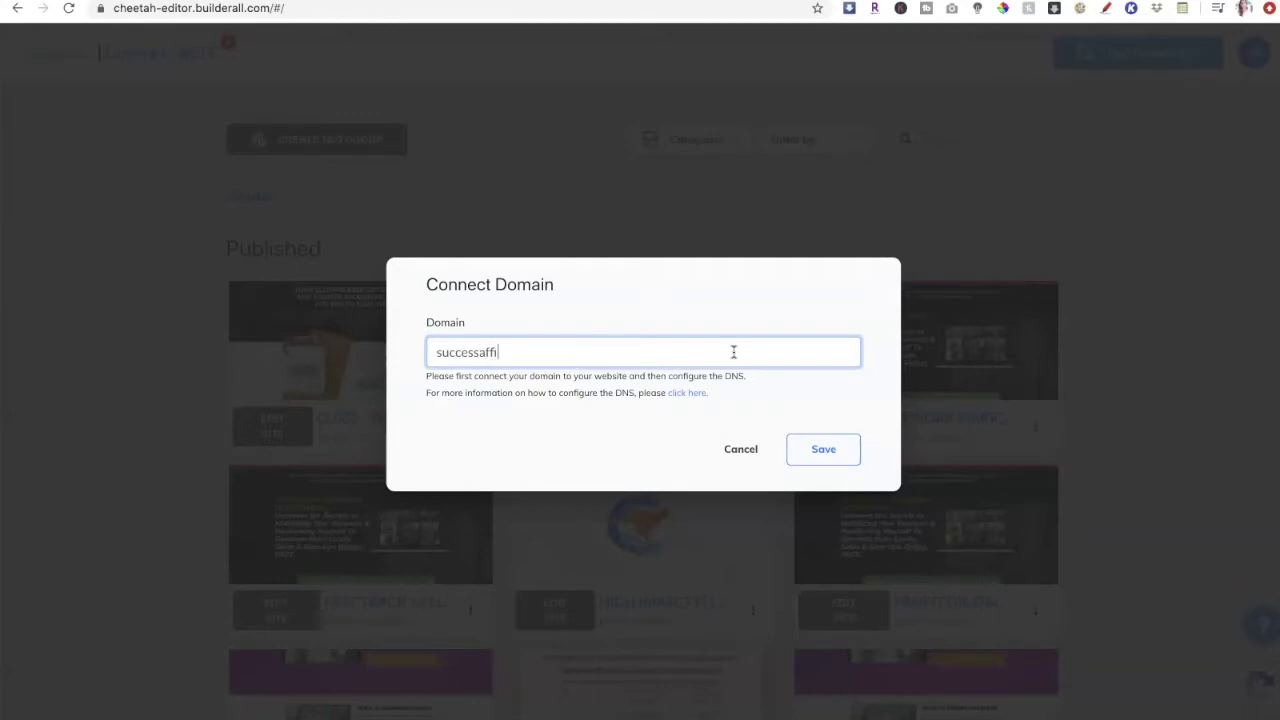
type("cessaffiliate.risingwithbarb")
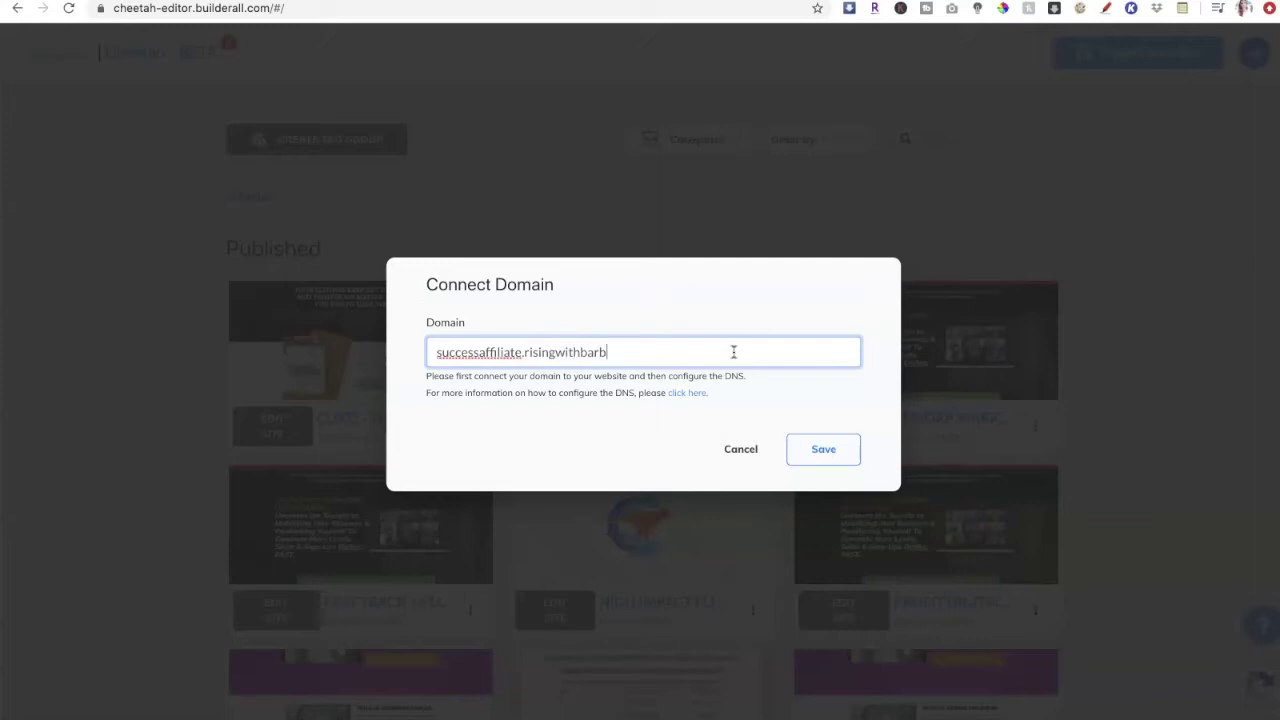
type("ieonline")
left_click(831, 458)
left_click(831, 458)
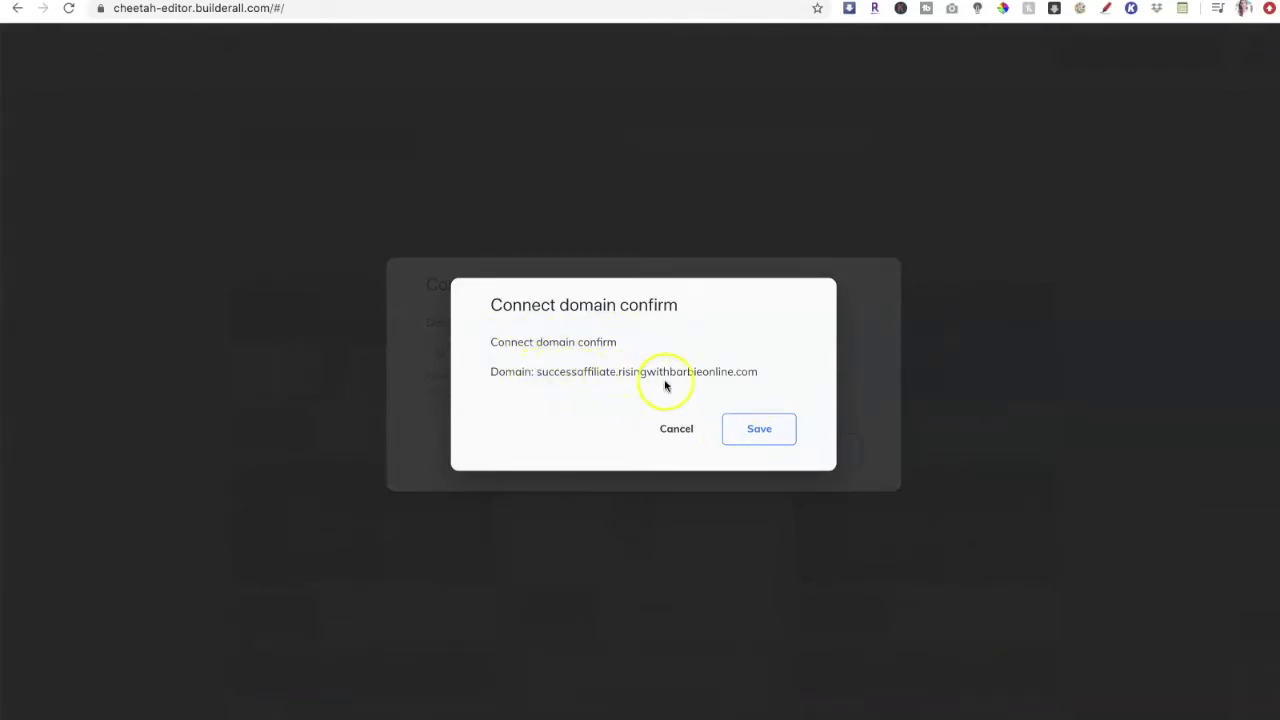
left_click(758, 432)
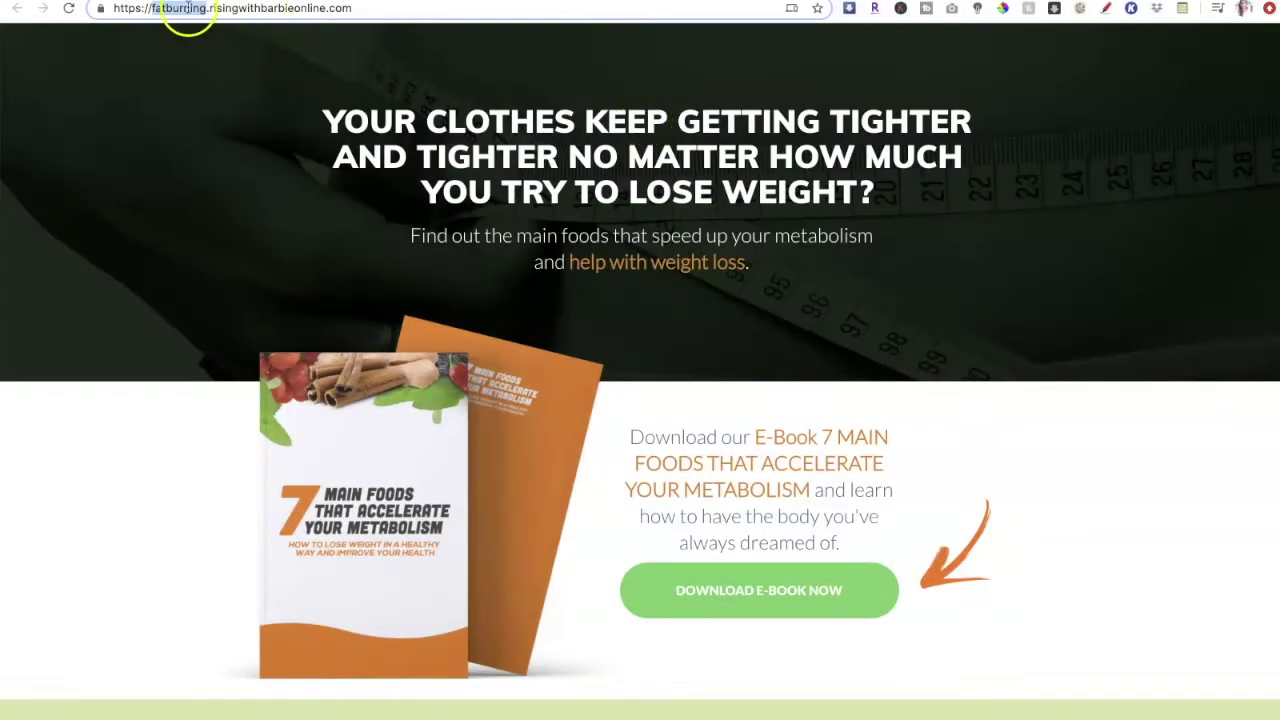
On the live weight-loss e-book page, highlight the "fatburning" subdomain and the main domain in the address.
double_click(163, 12)
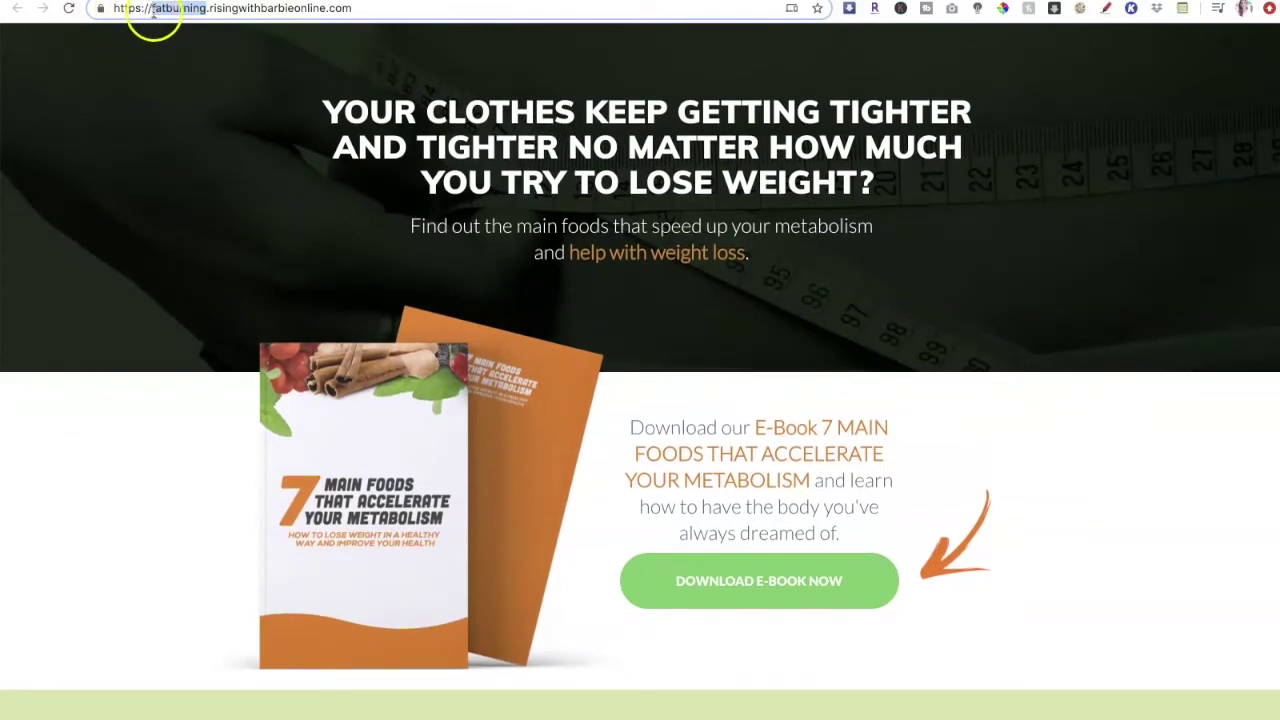
left_click_drag(209, 8, 360, 10)
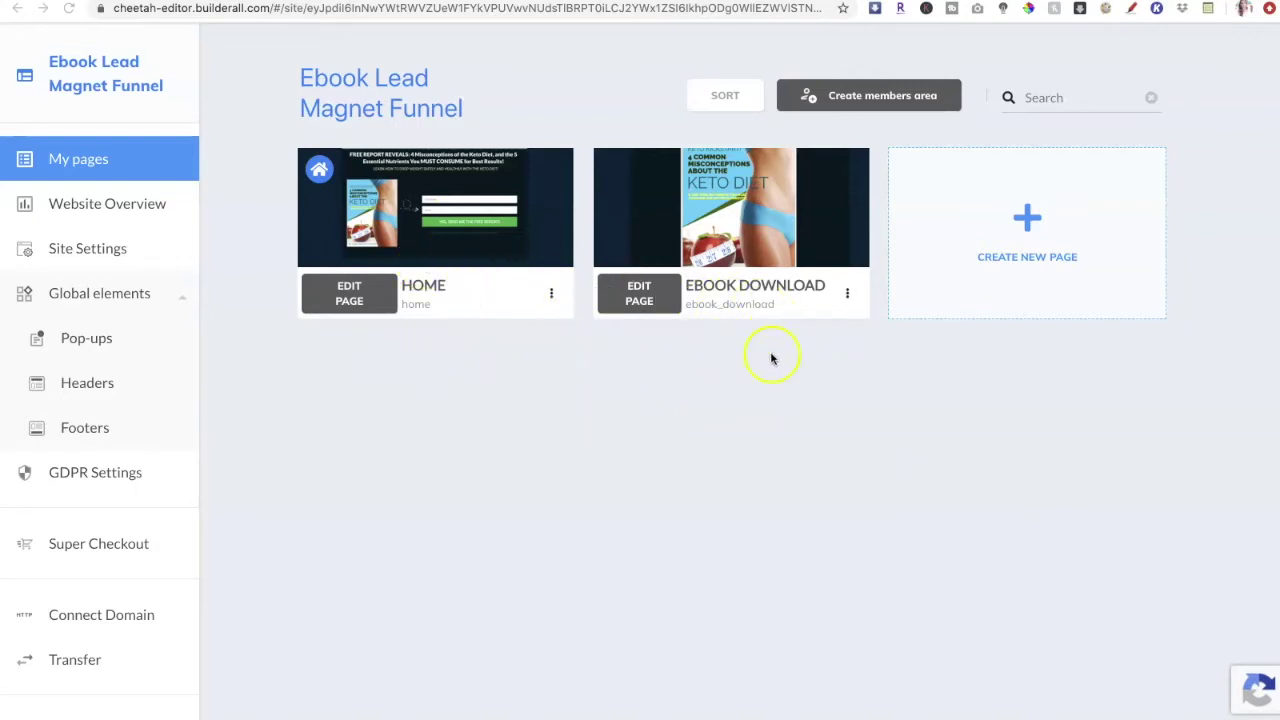
Open the Home page of the Ebook Lead Magnet Funnel for editing.
left_click(338, 300)
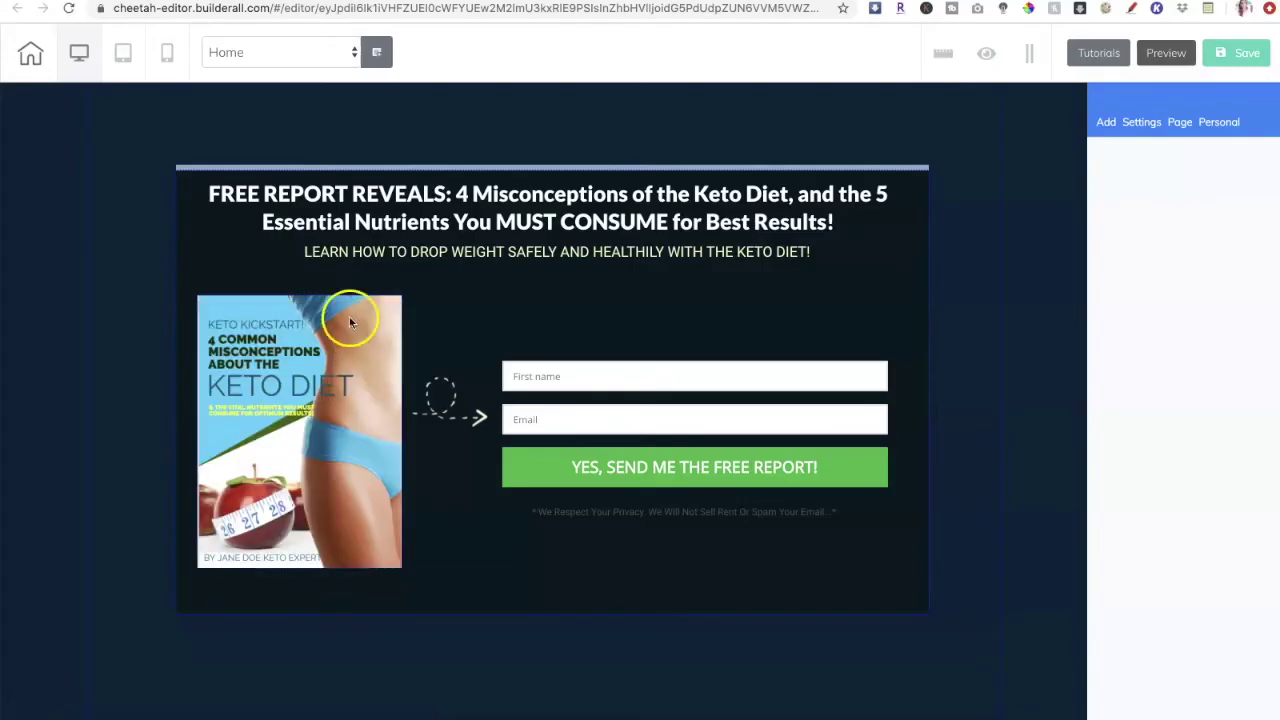
Link the MailingBoss opt-in form on the Home page to the Keto Sample List and save the choice.
left_click(578, 420)
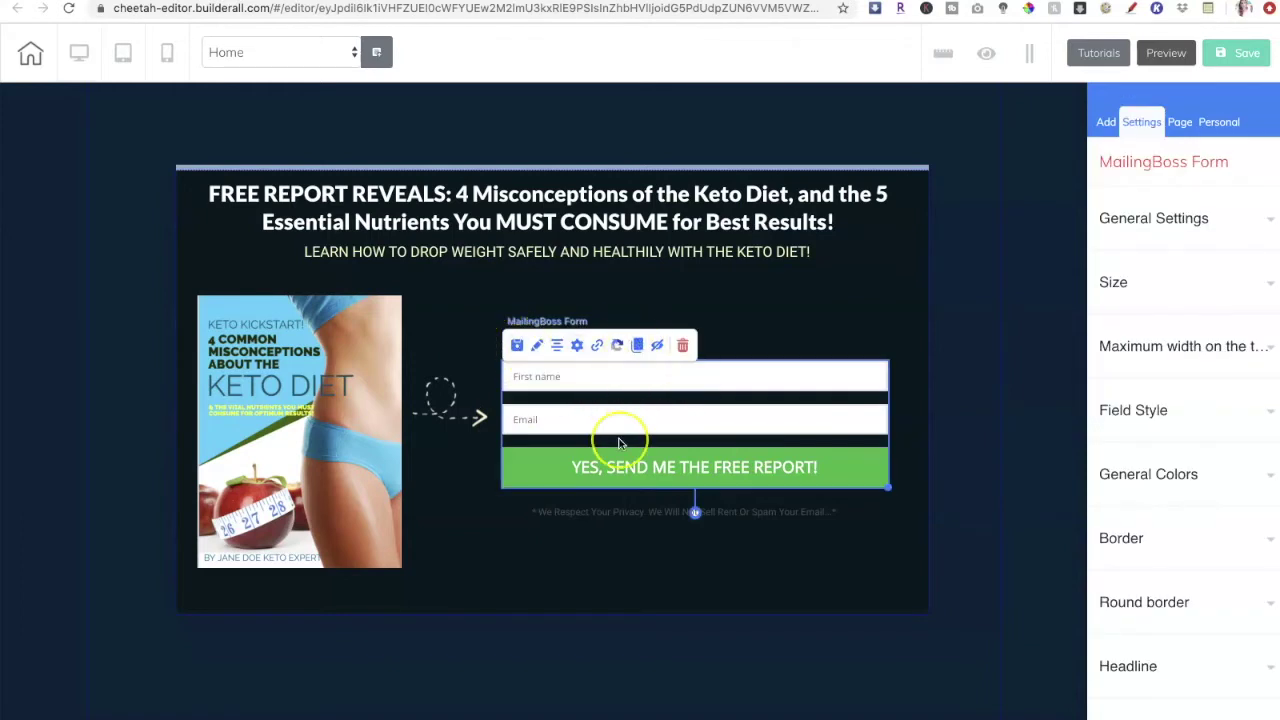
left_click(578, 346)
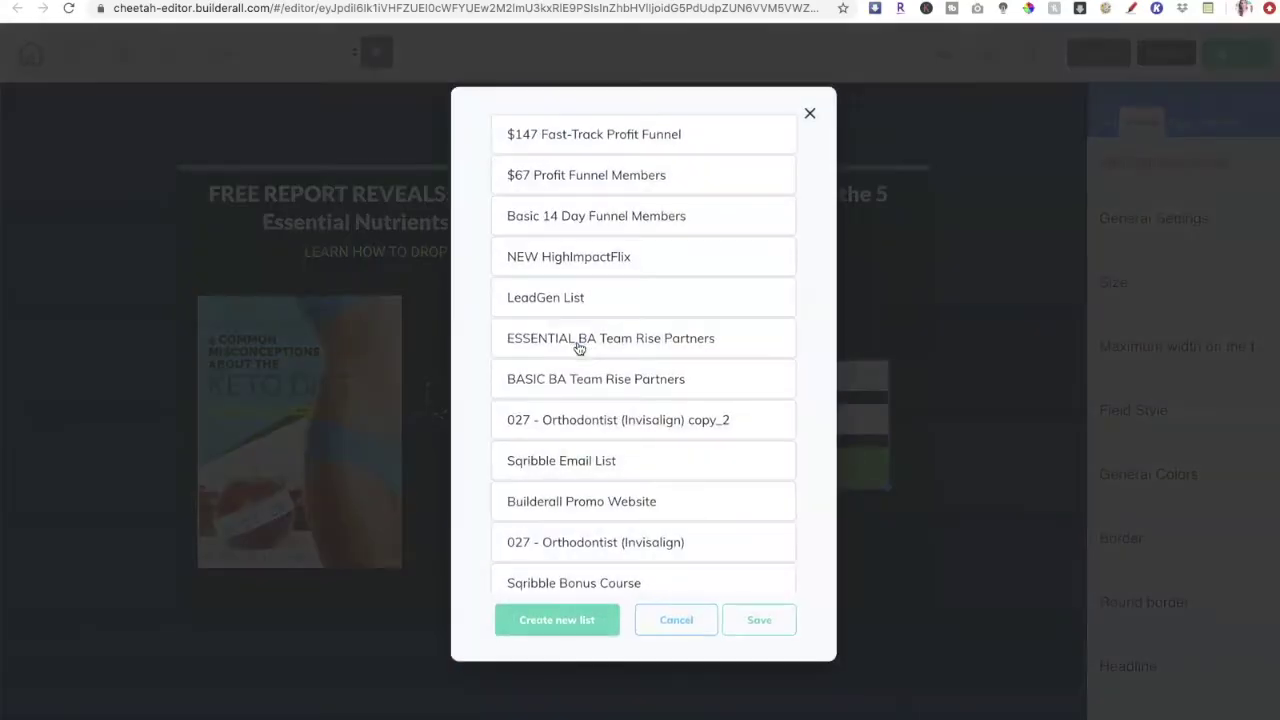
left_click(546, 225)
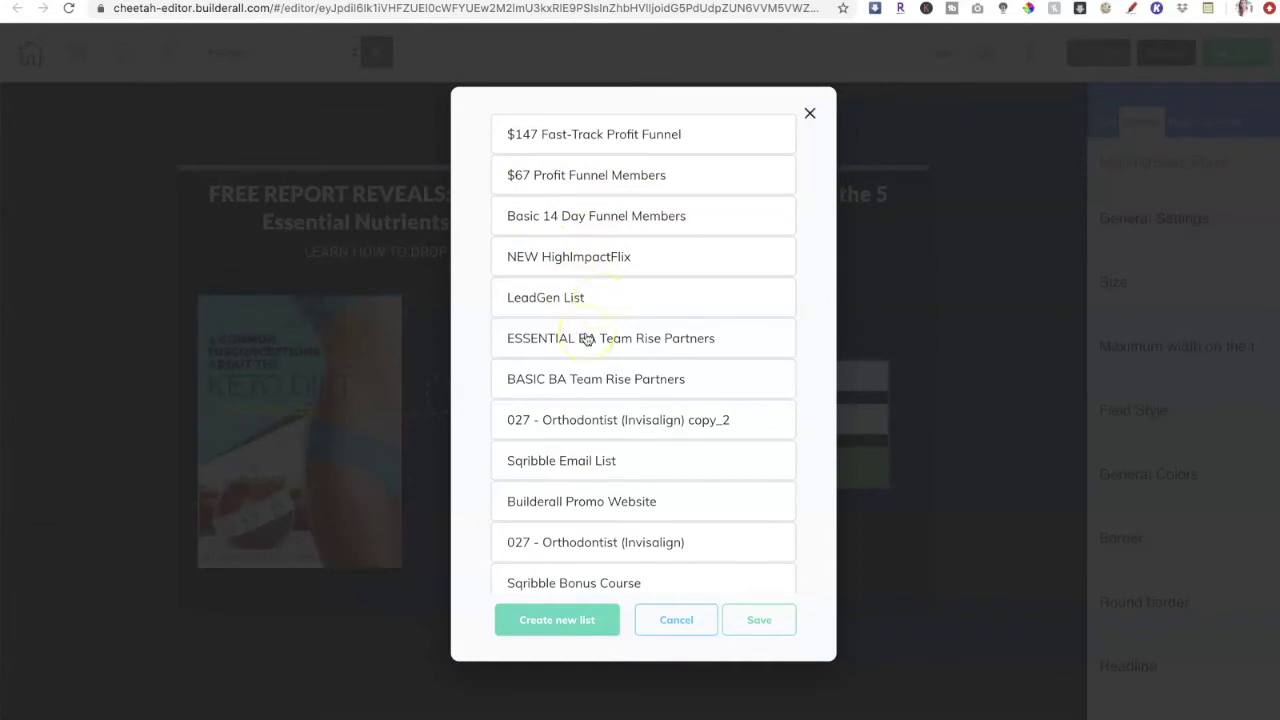
scroll(586, 339, "down", 2)
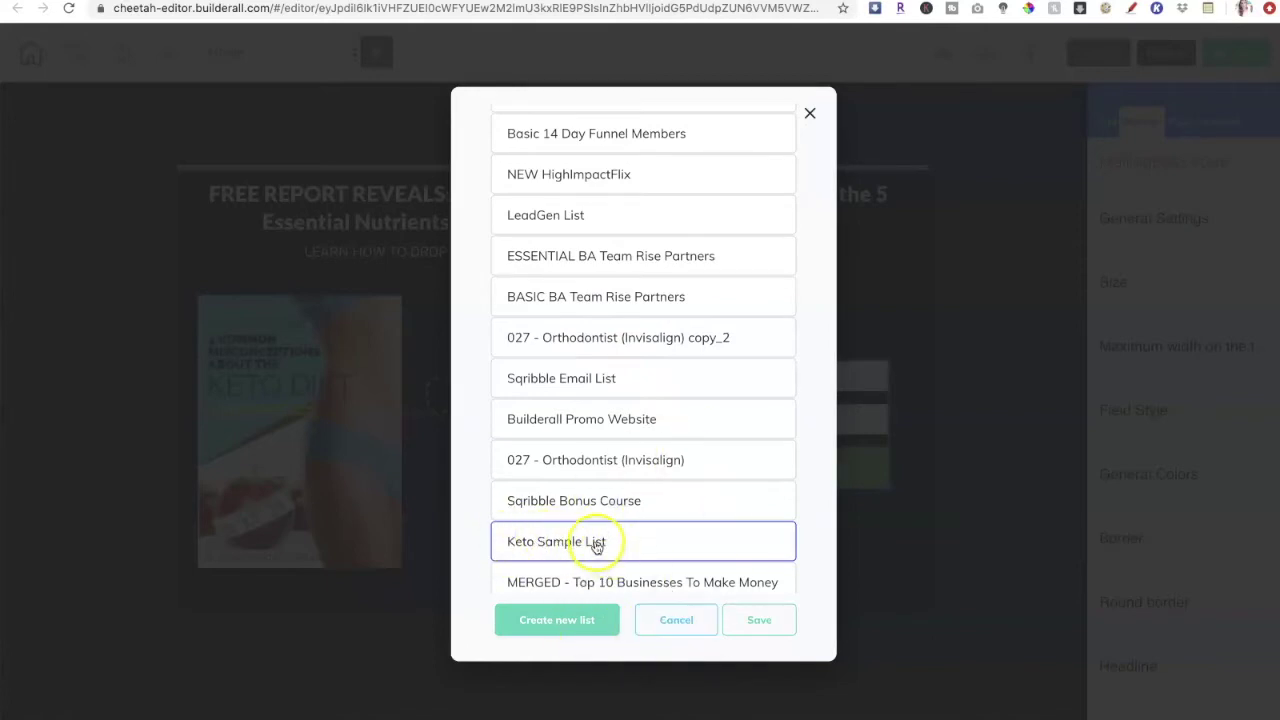
left_click(758, 618)
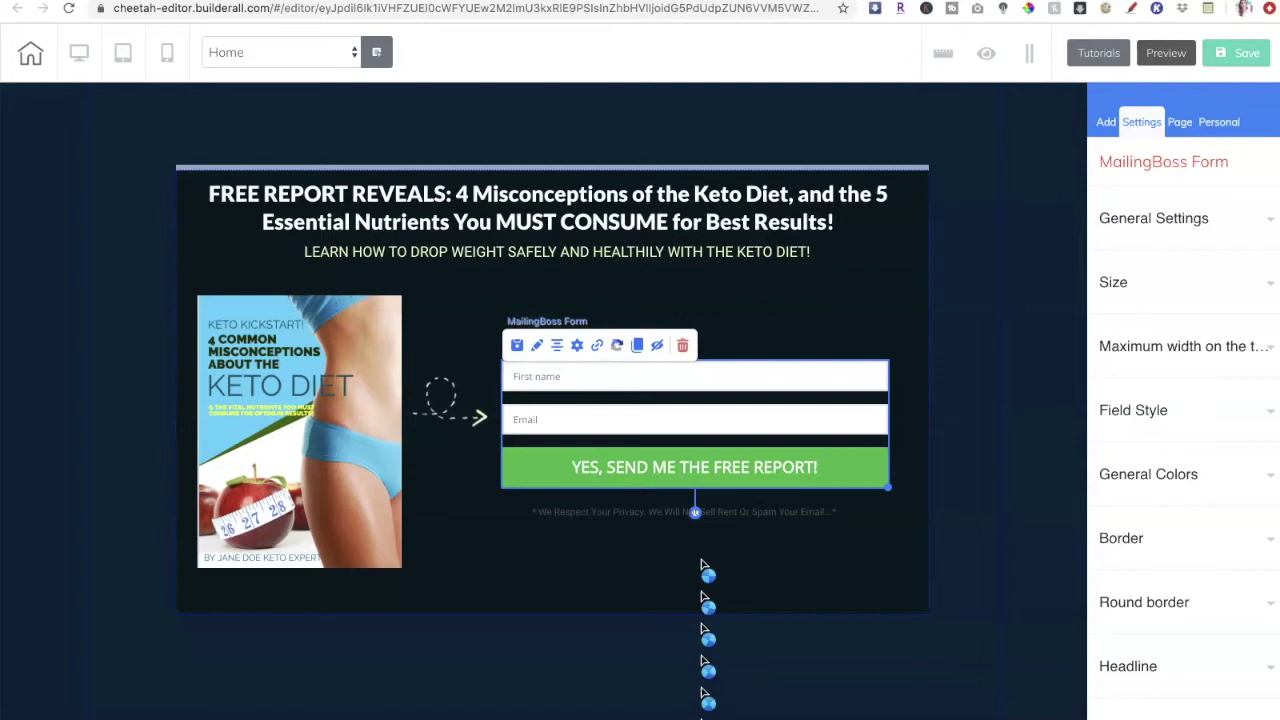
Set the form's Subscribe pending and Subscribe confirm redirects to the Ebook Download page.
left_click(597, 347)
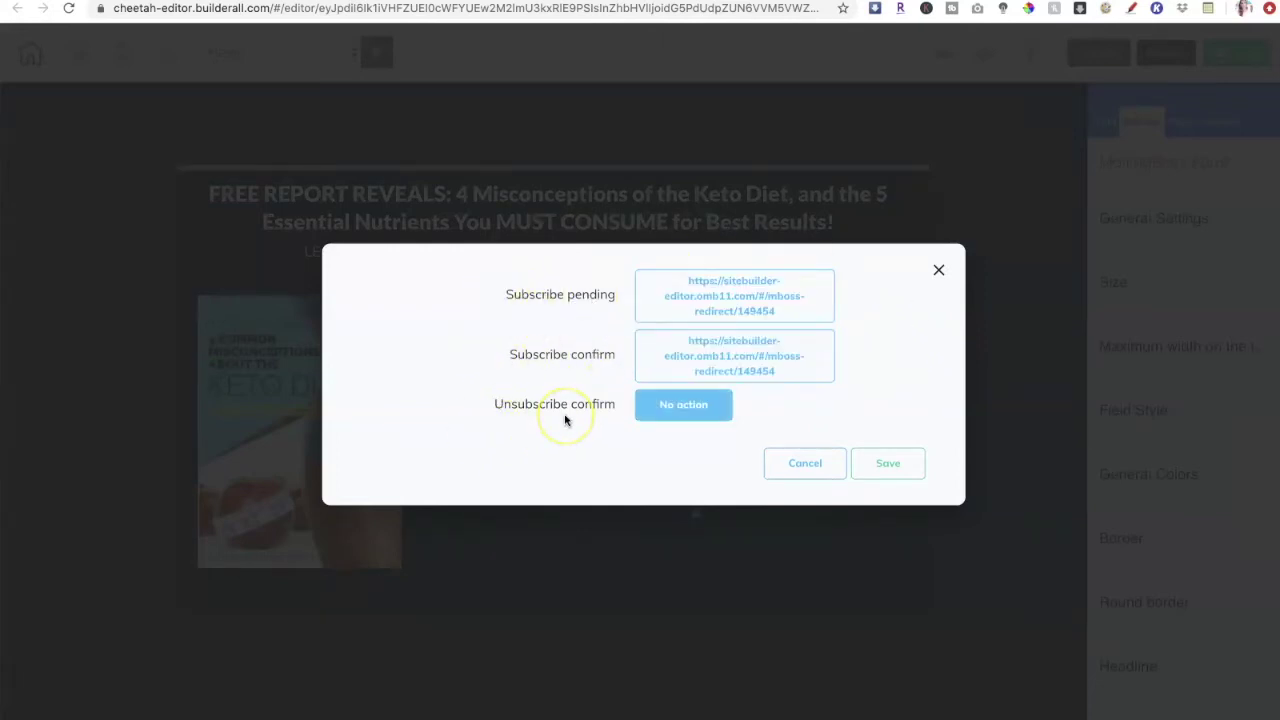
left_click(709, 302)
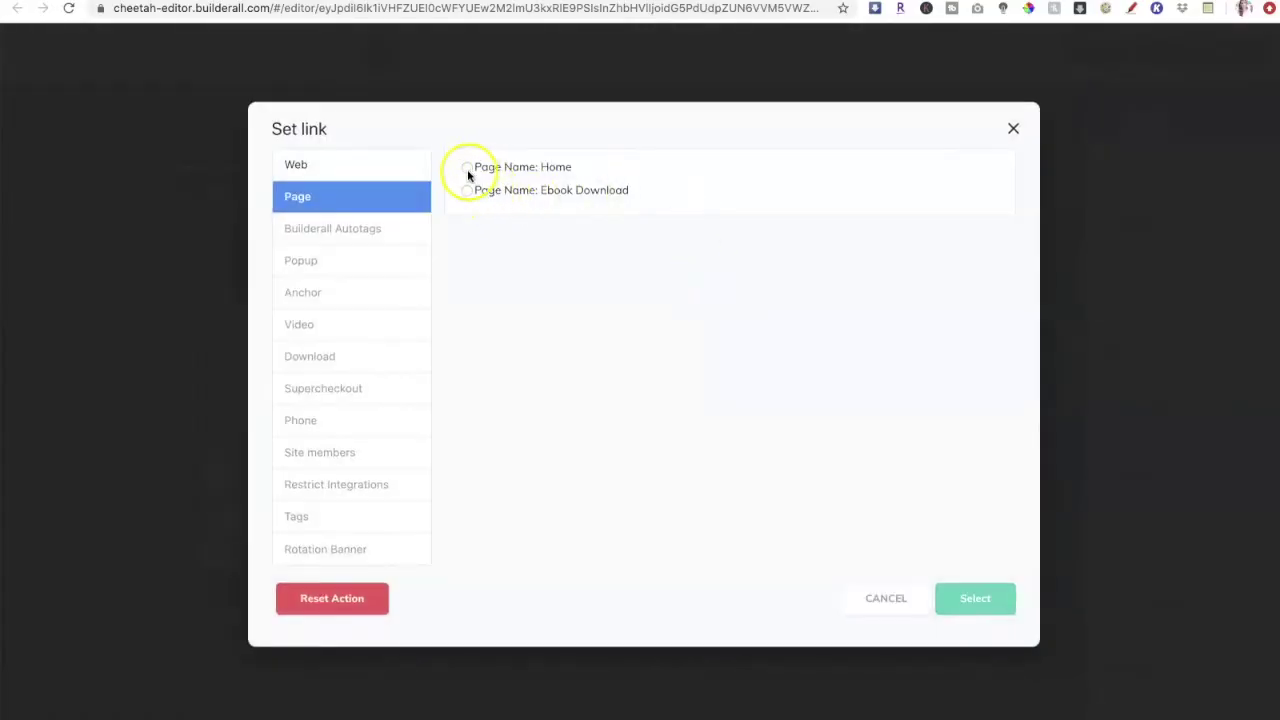
left_click(467, 190)
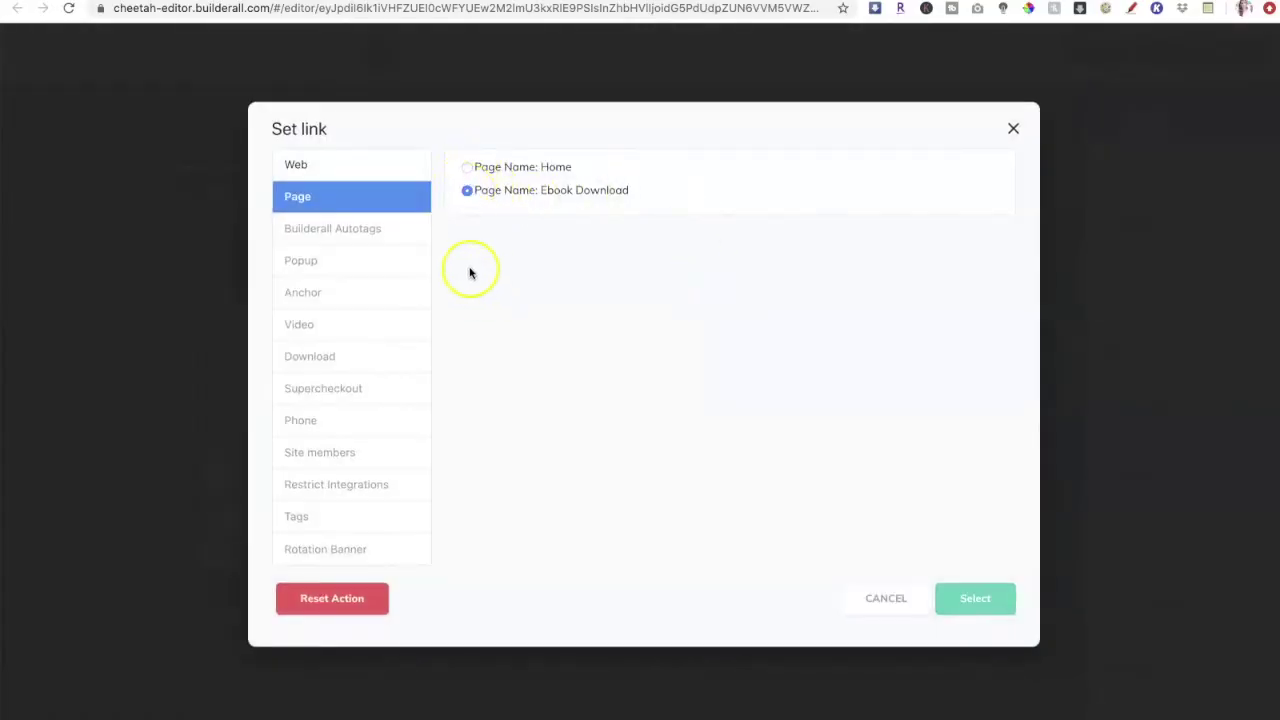
left_click(962, 598)
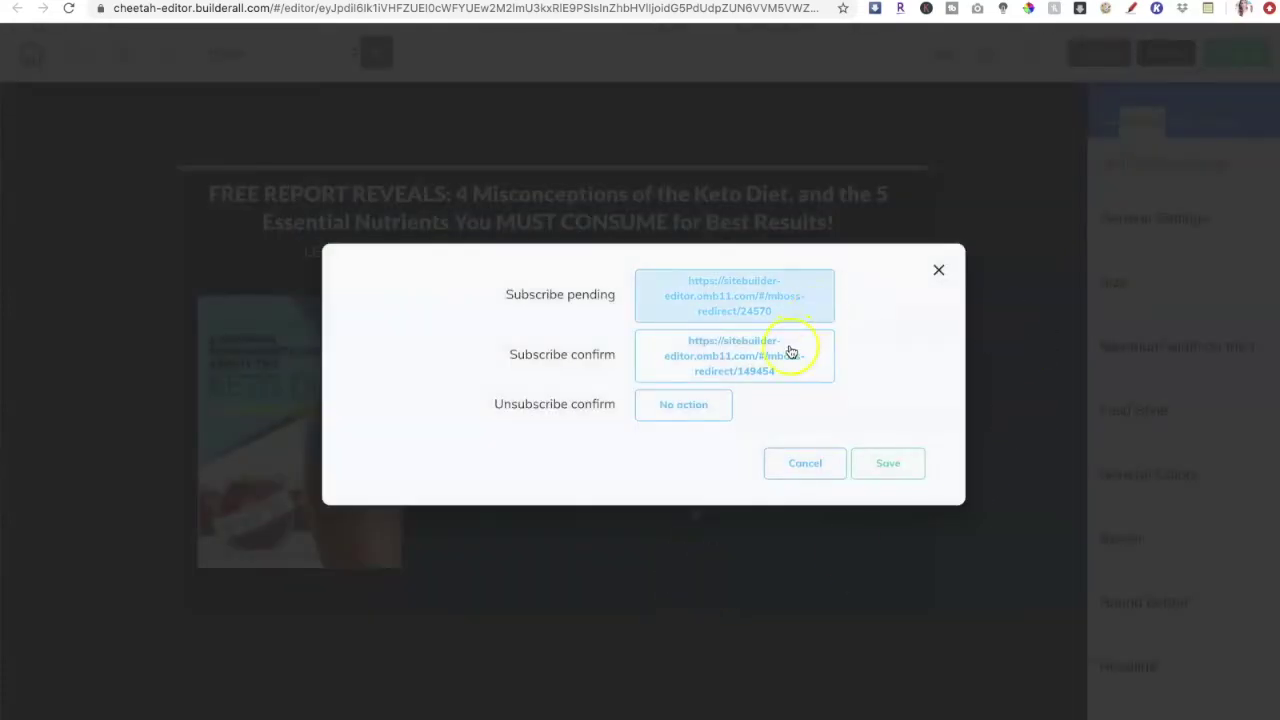
left_click(746, 358)
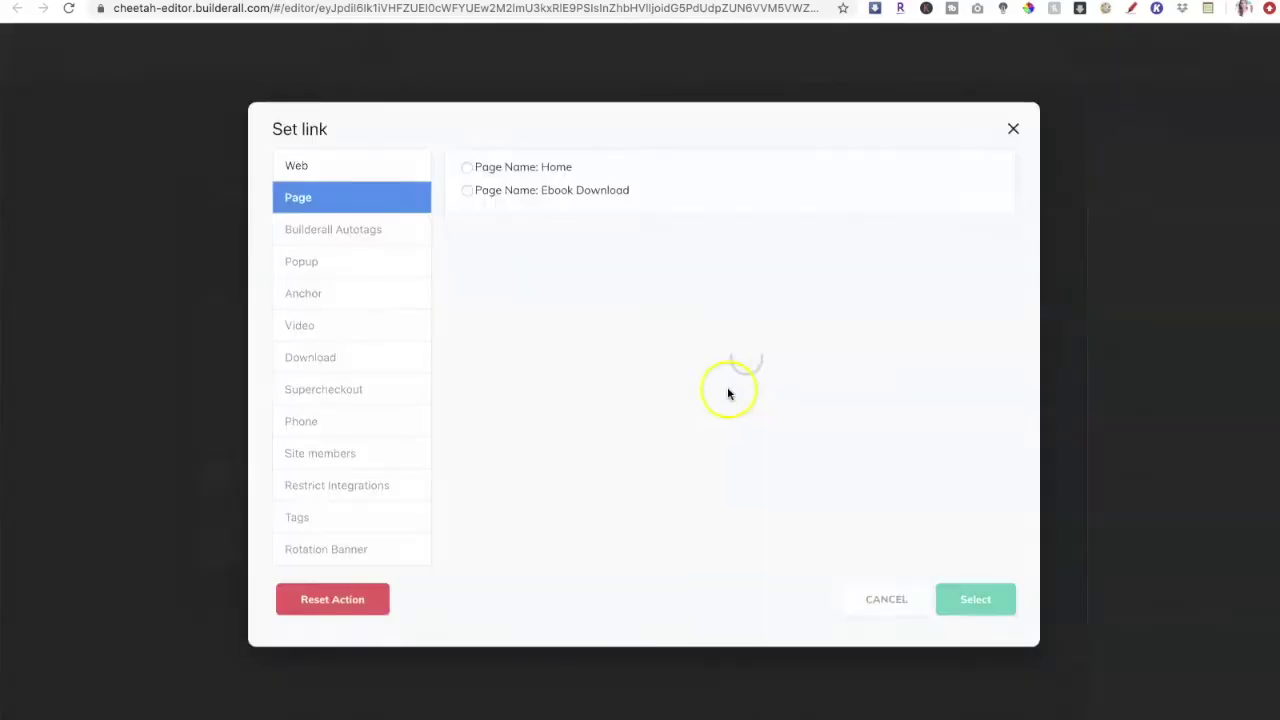
left_click(467, 190)
left_click(970, 598)
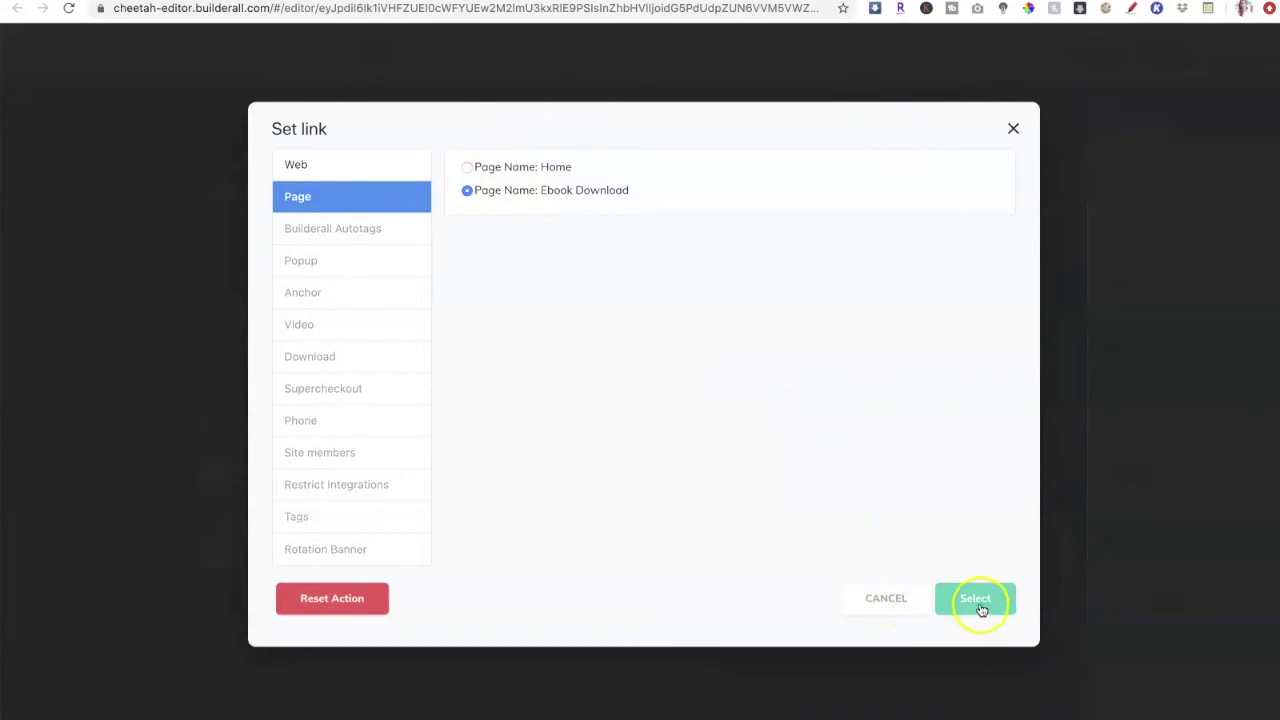
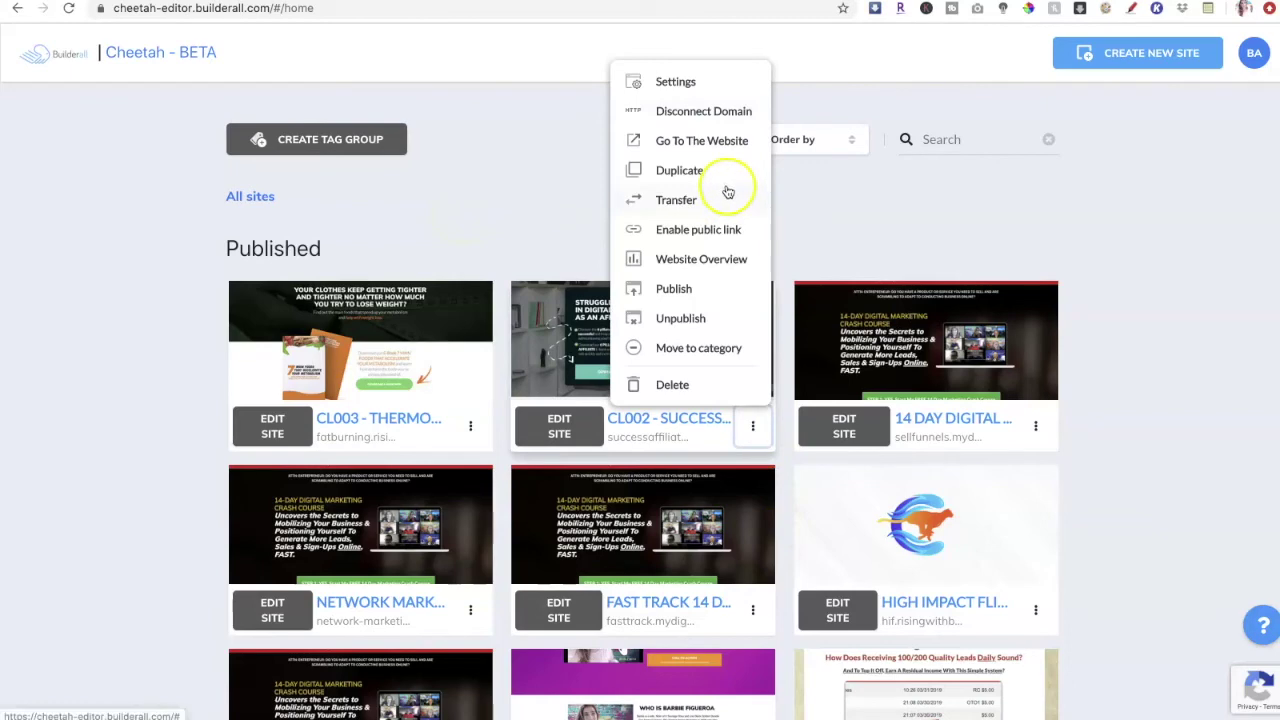
View the live CL002 success site, highlight its full address, and return to the site list.
left_click(719, 148)
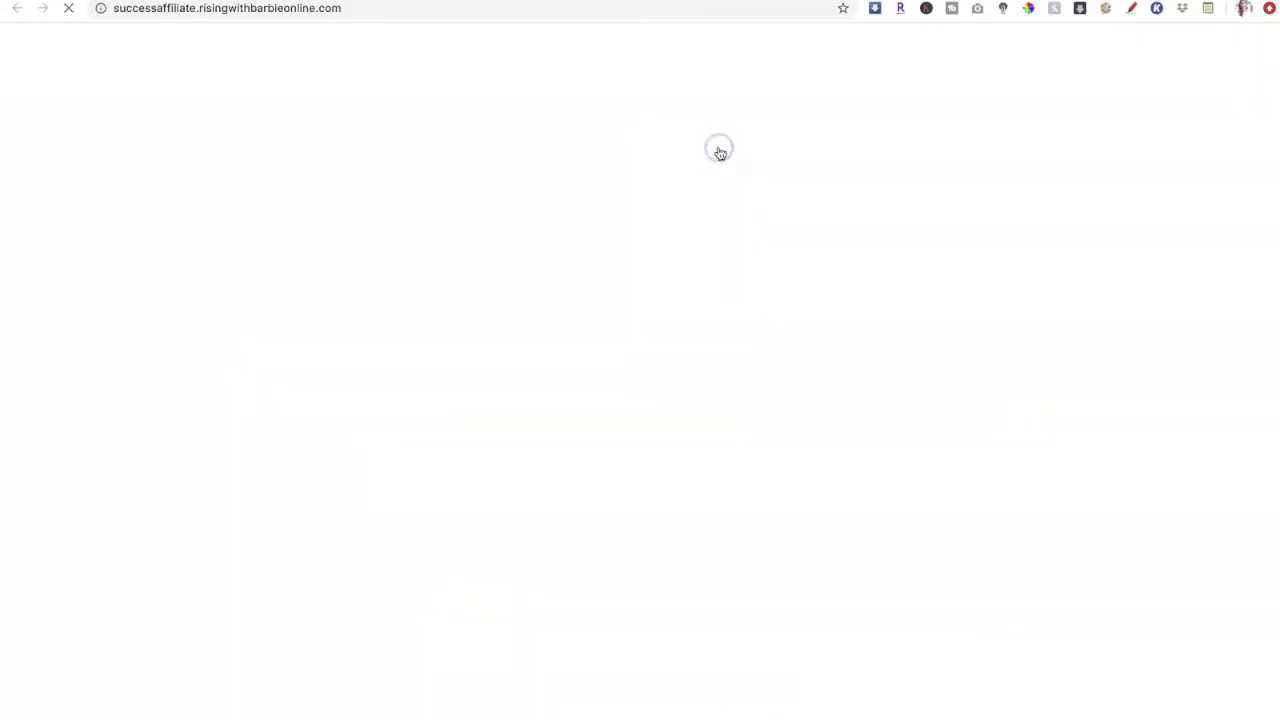
left_click(364, 11)
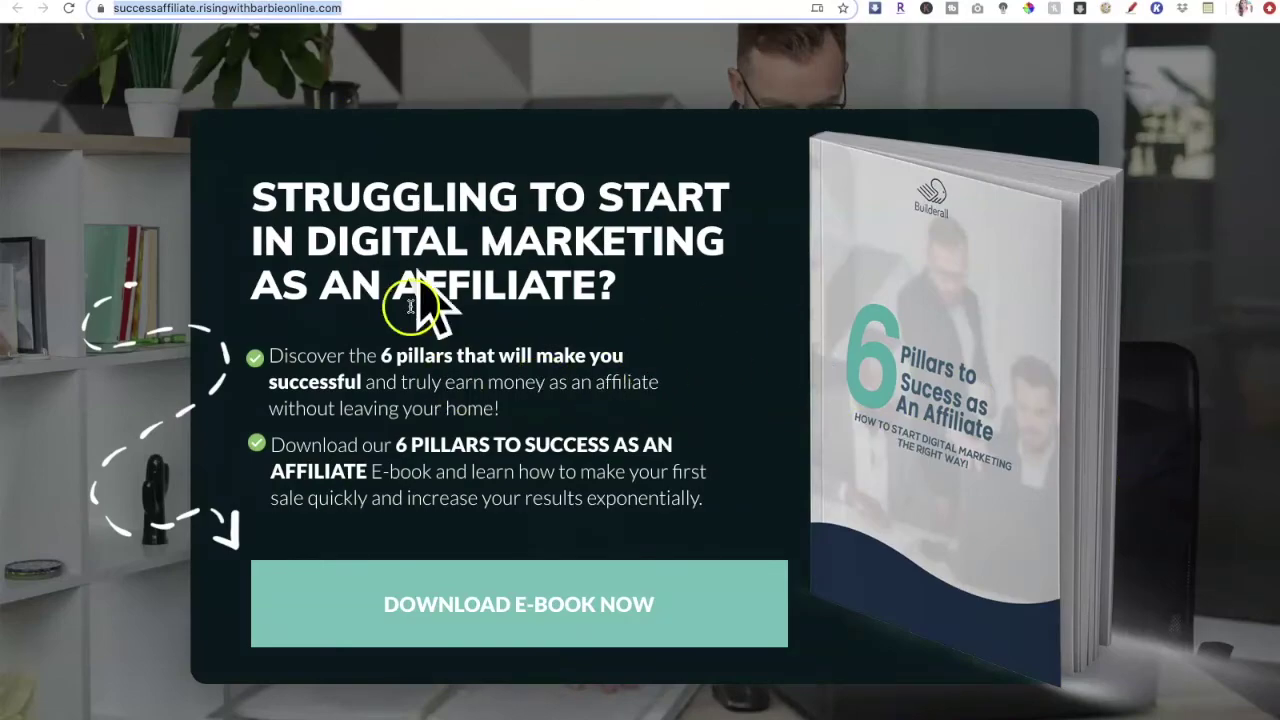
key("ctrl+w")
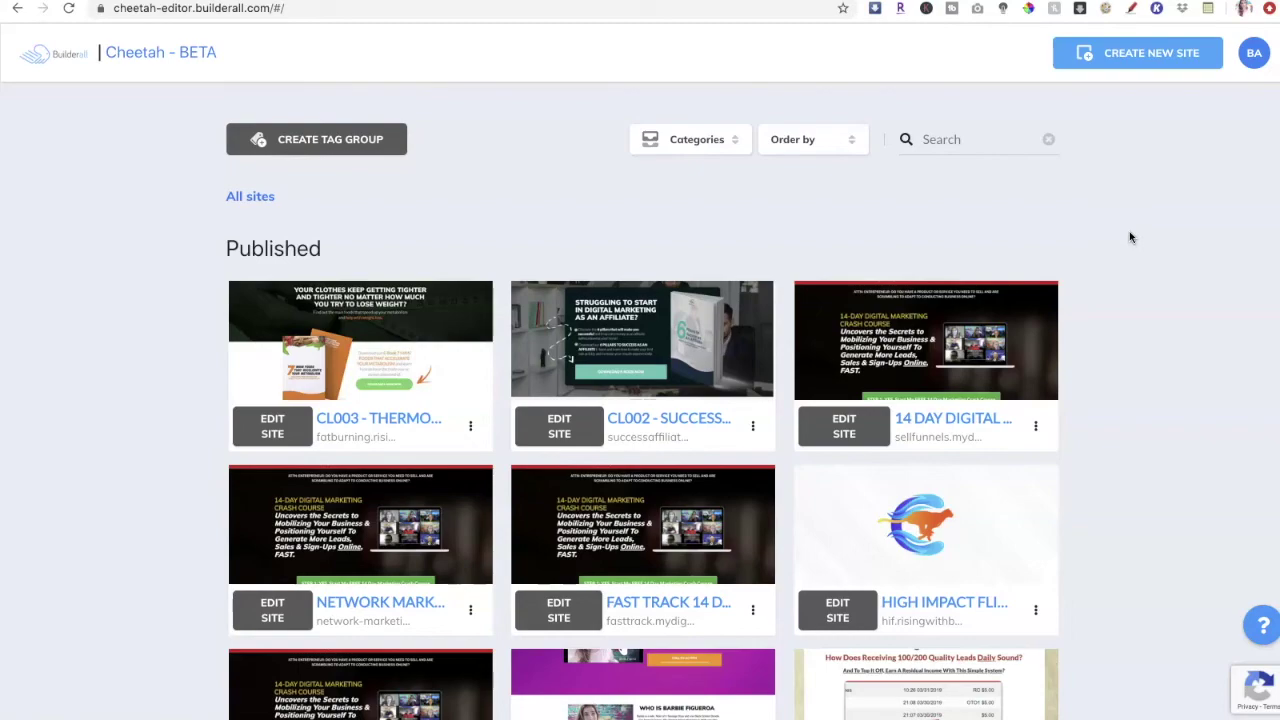
Open the CL002 site's page list and view its live Home page, then return to the list.
left_click(560, 428)
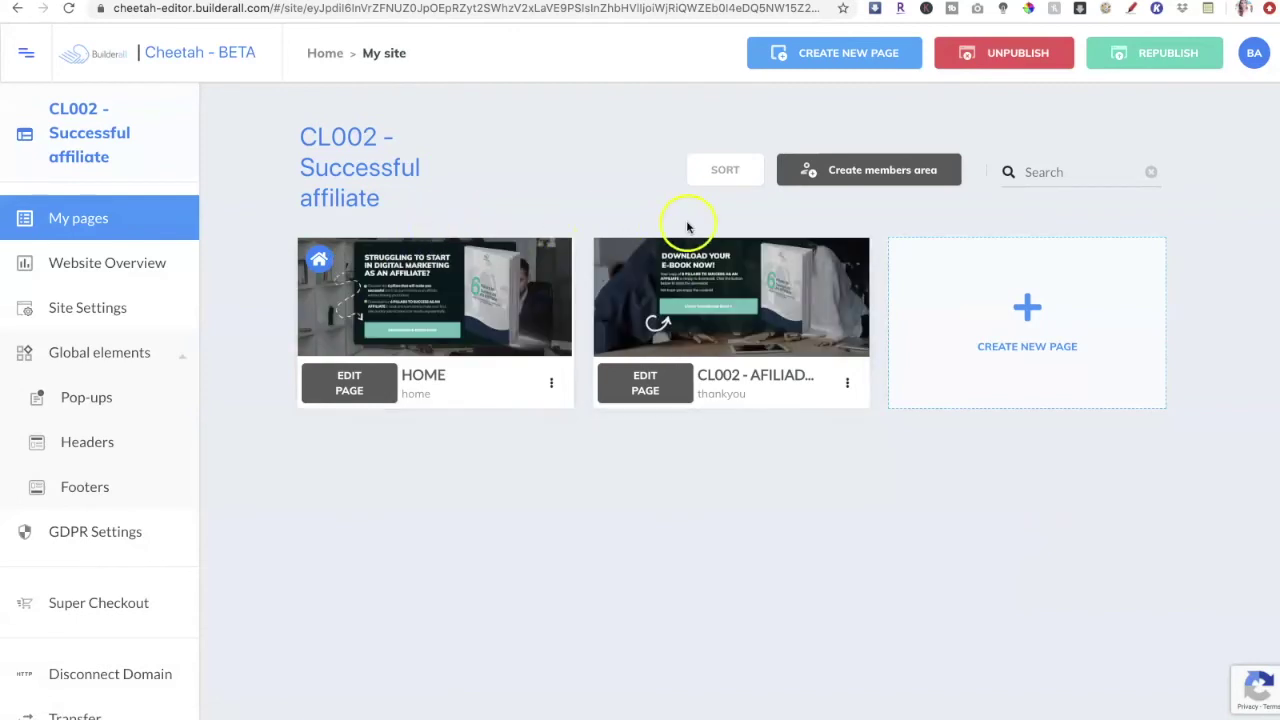
left_click(551, 385)
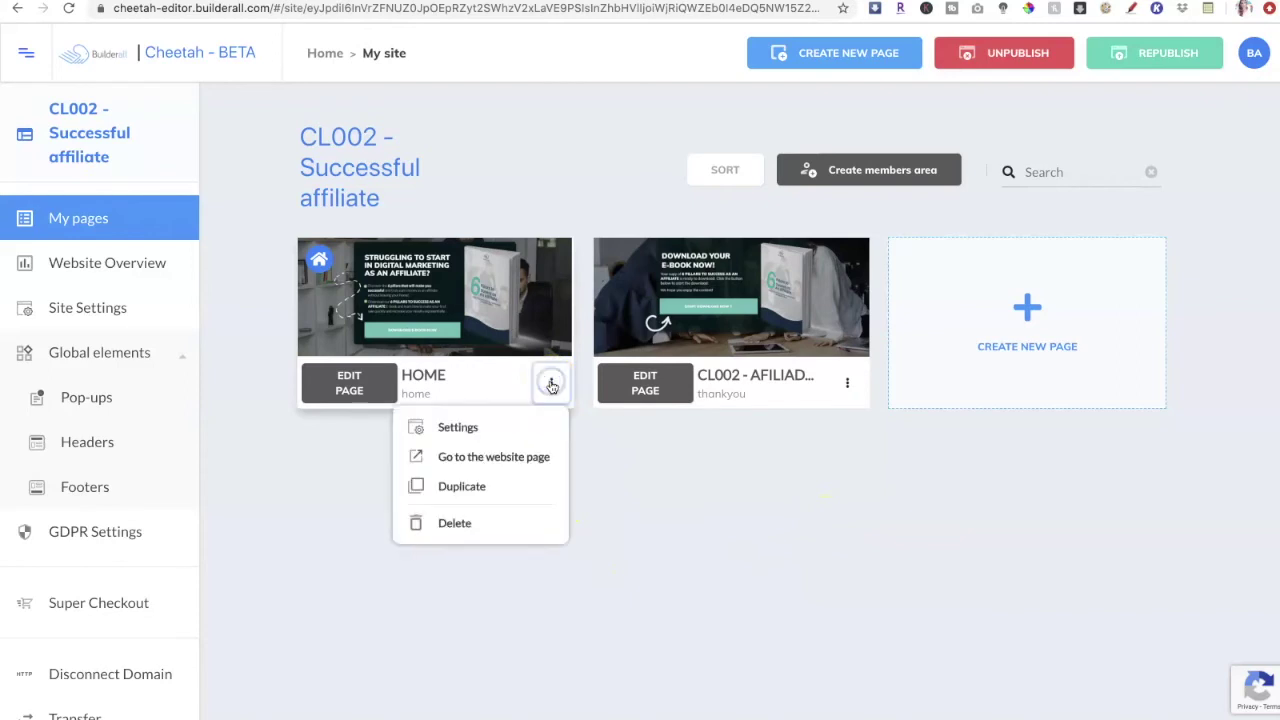
left_click(497, 460)
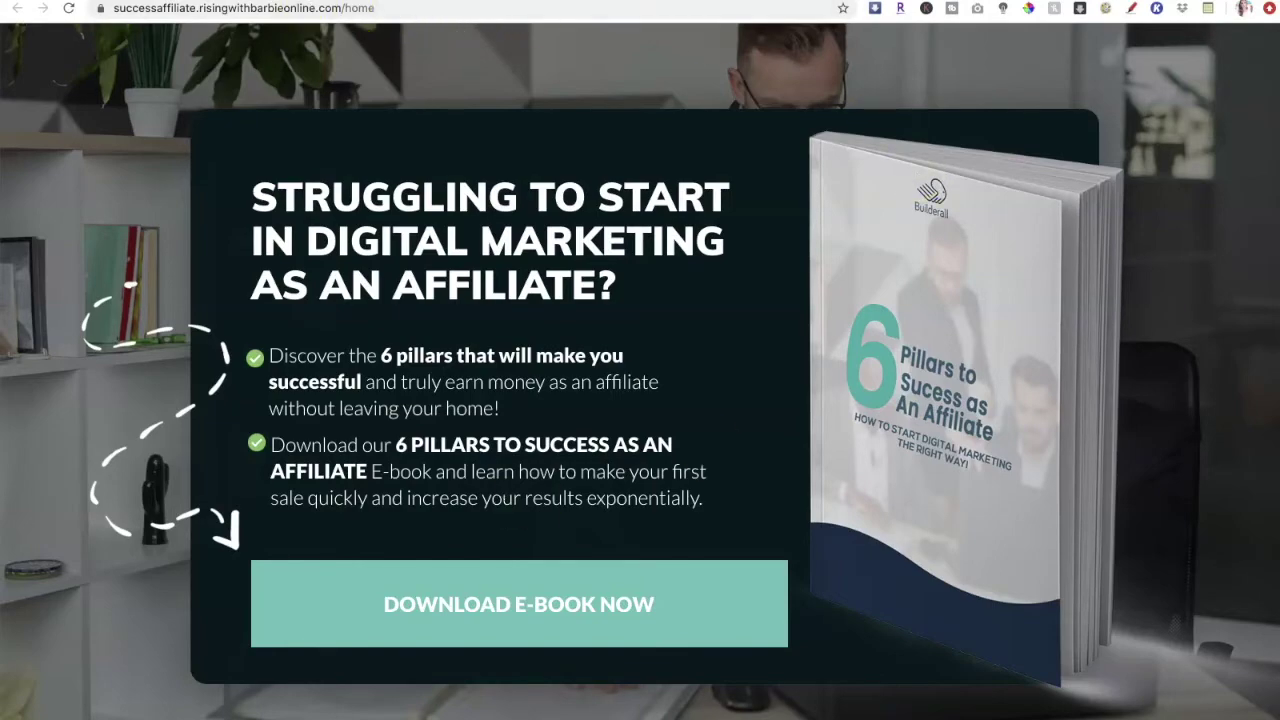
key("ctrl+w")
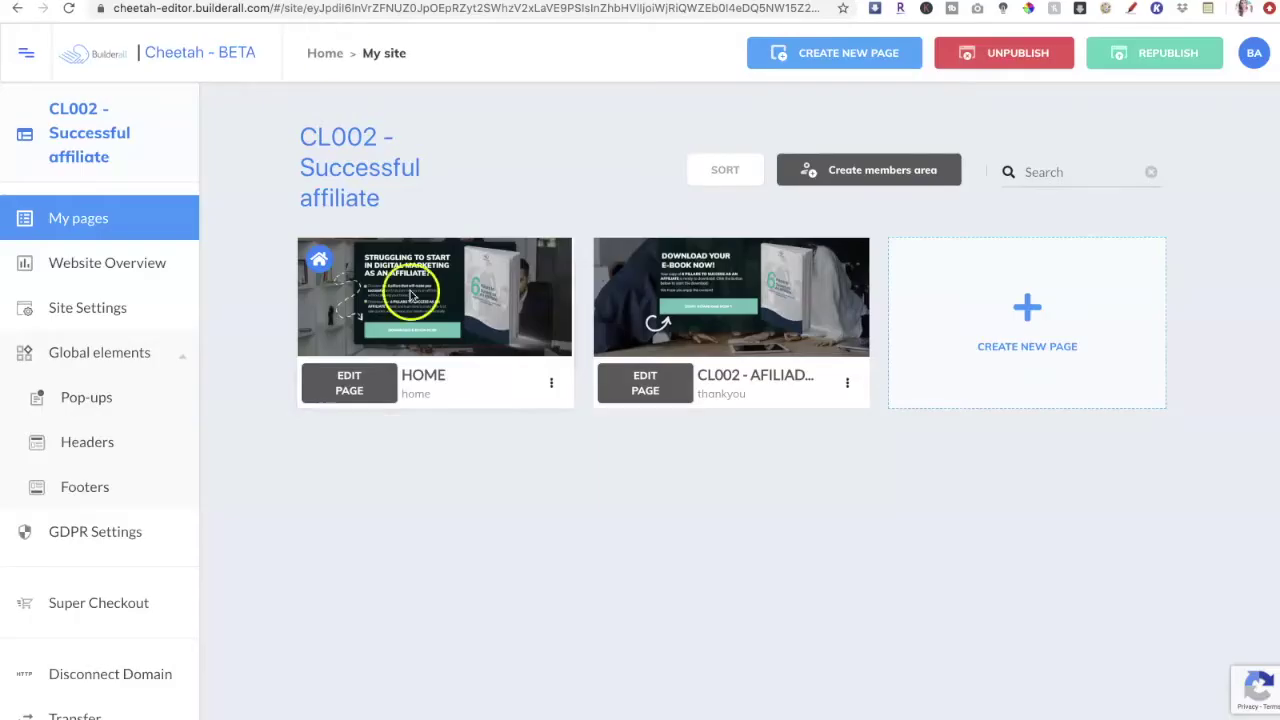
View the live thankyou page of the CL002 site and return to its page list.
left_click(846, 386)
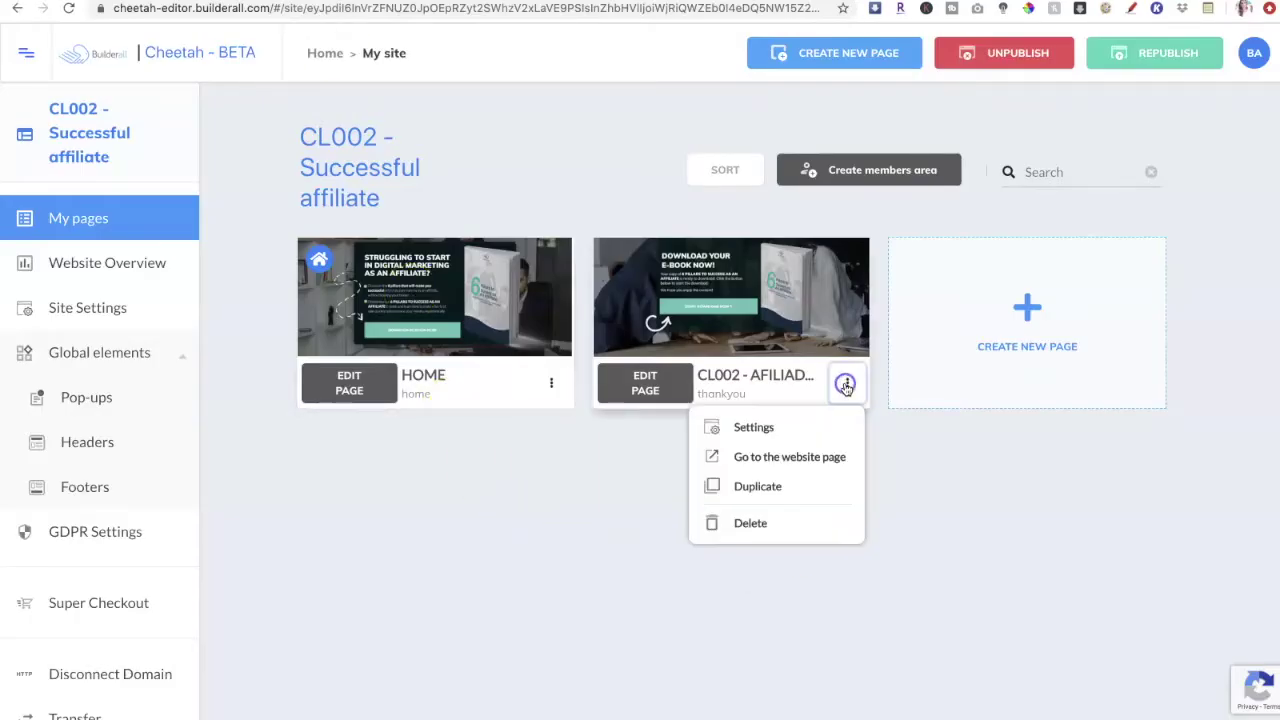
left_click(773, 460)
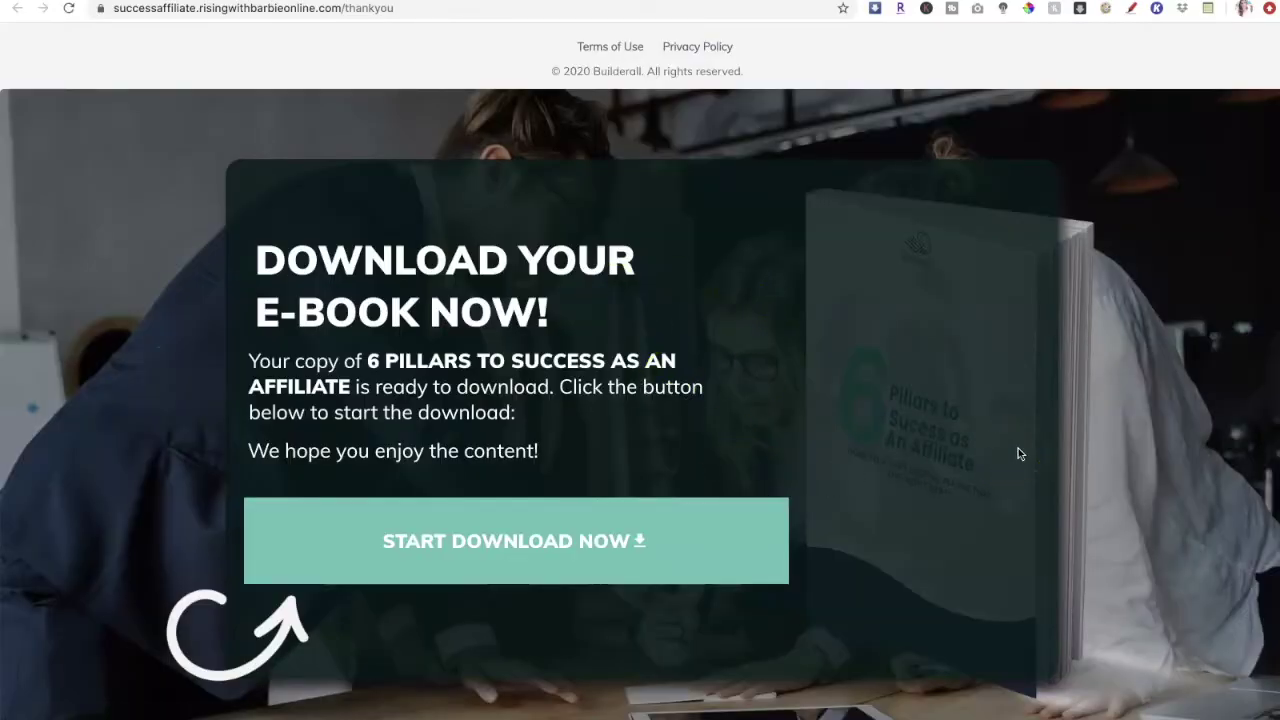
key("ctrl+w")
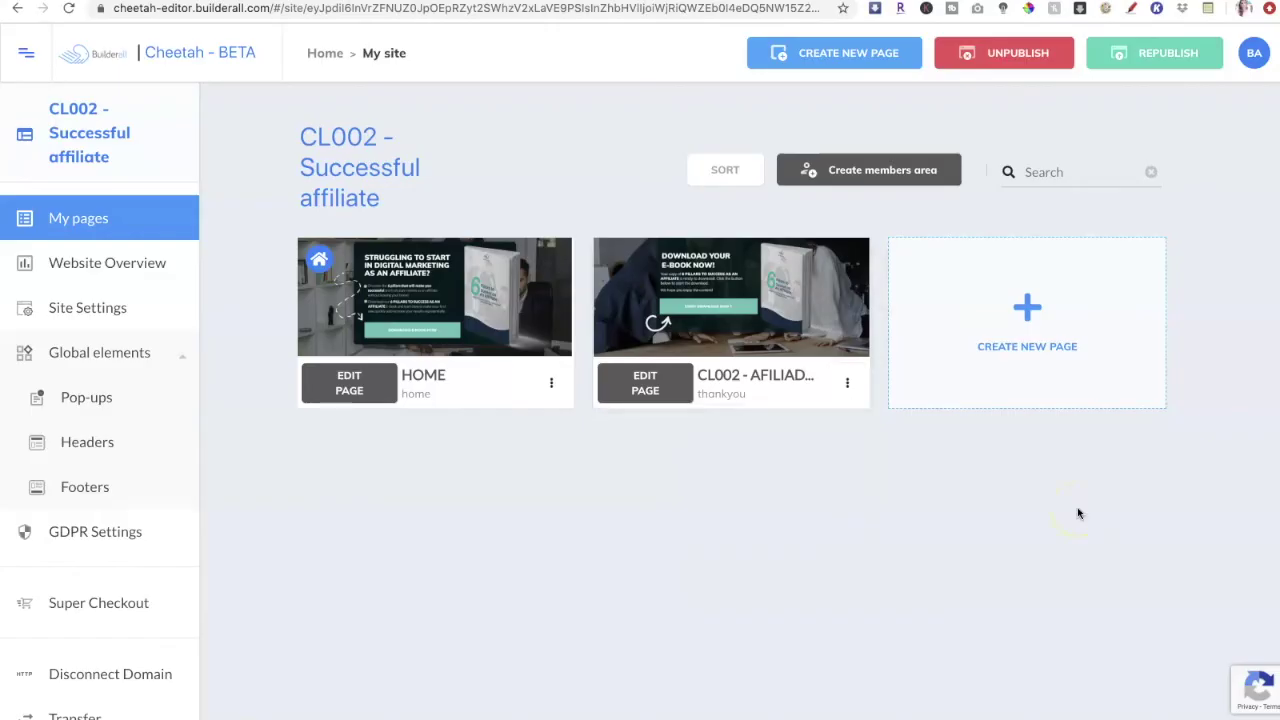